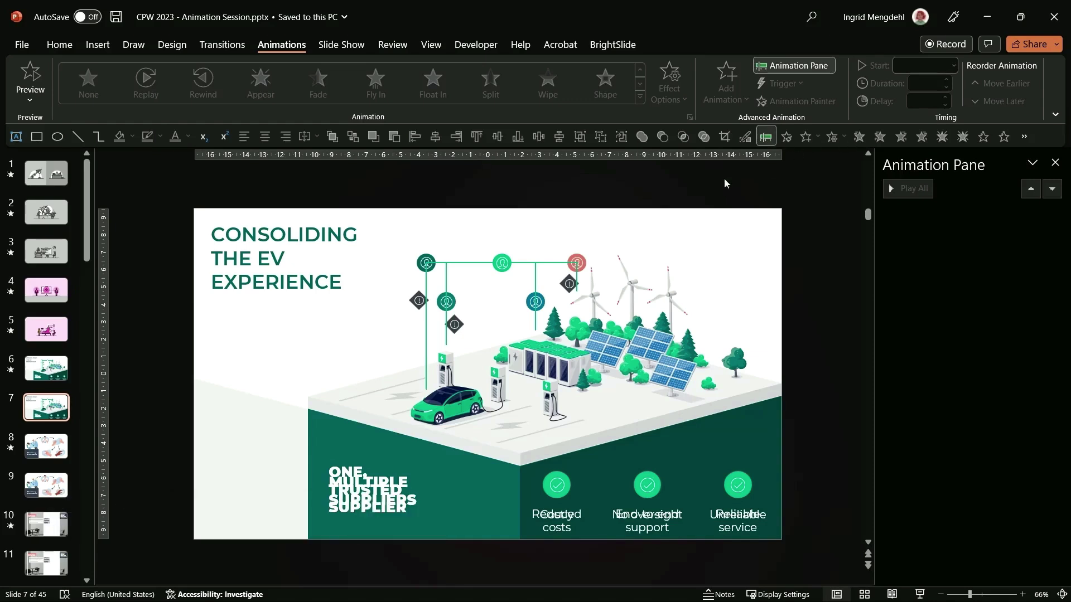
- Select the charging-network illustration and browse the entrance effects without adding one
{"action": "left_click", "coordinate": [581, 257]}
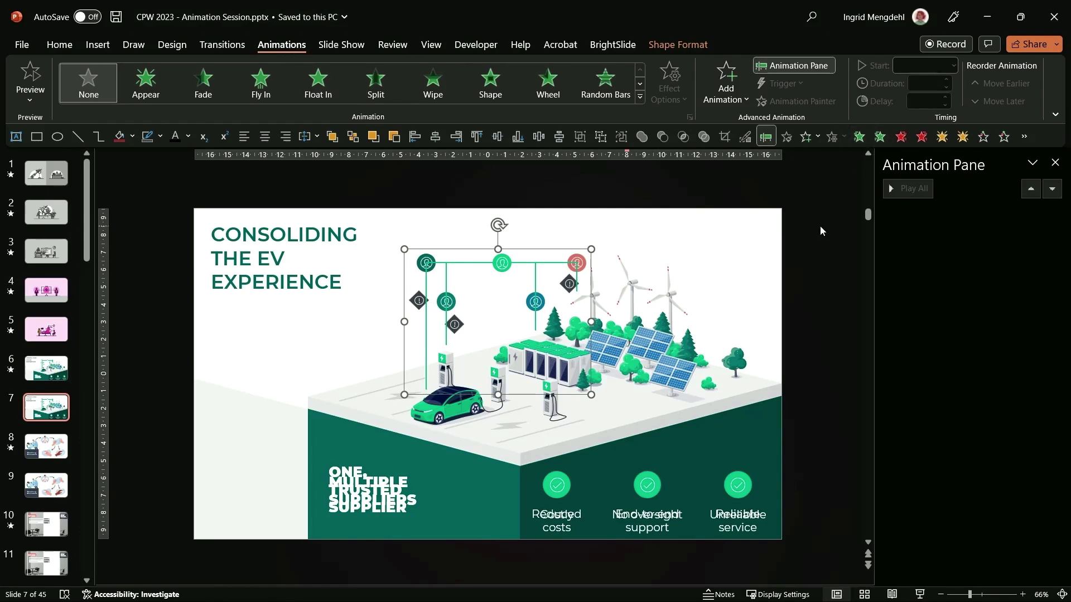
{"action": "left_click", "coordinate": [859, 137]}
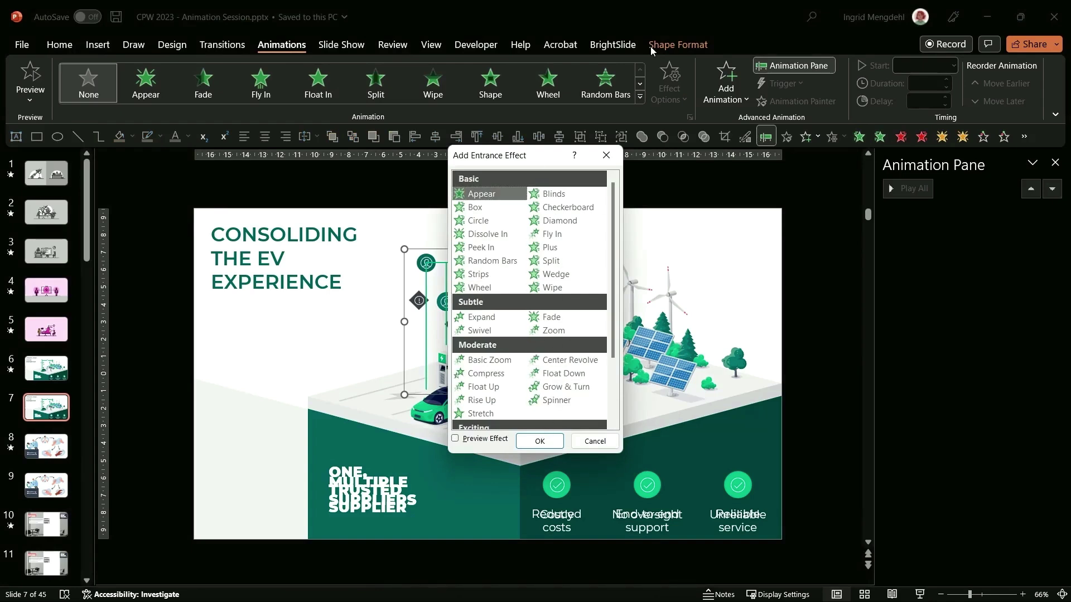
{"action": "key", "text": "Escape"}
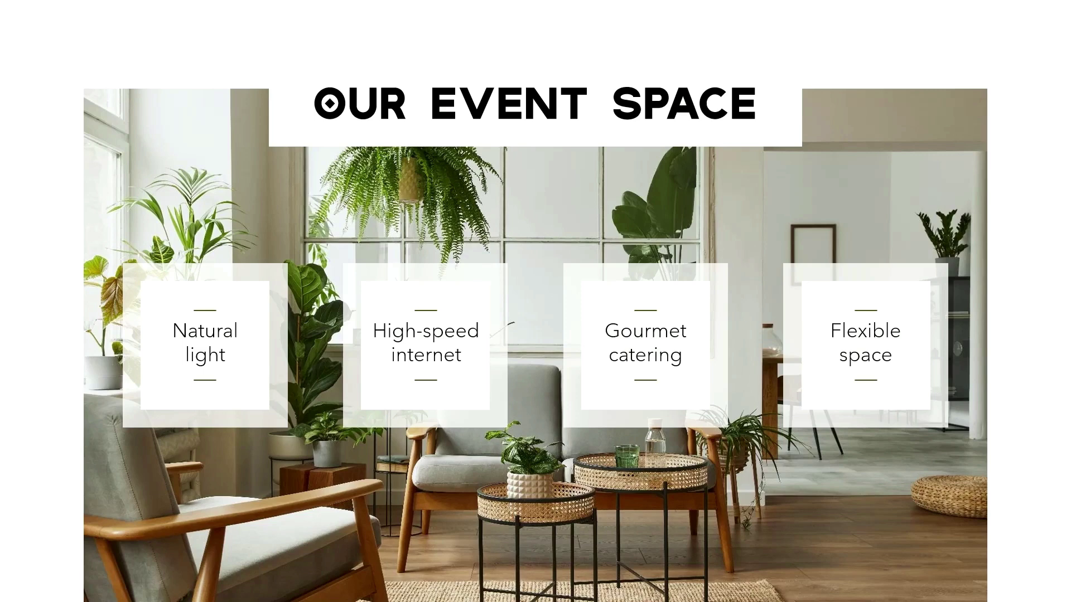
- Step the show through Natural light, High-speed internet, Gourmet catering and Flexible space, then exit
{"action": "key", "text": "Right"}
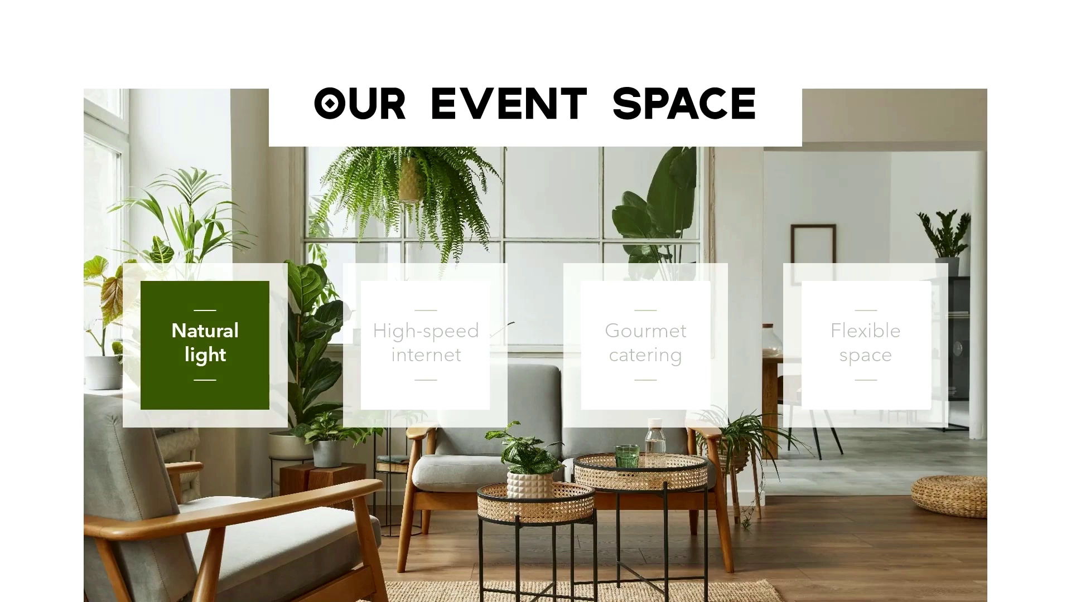
{"action": "key", "text": "Right"}
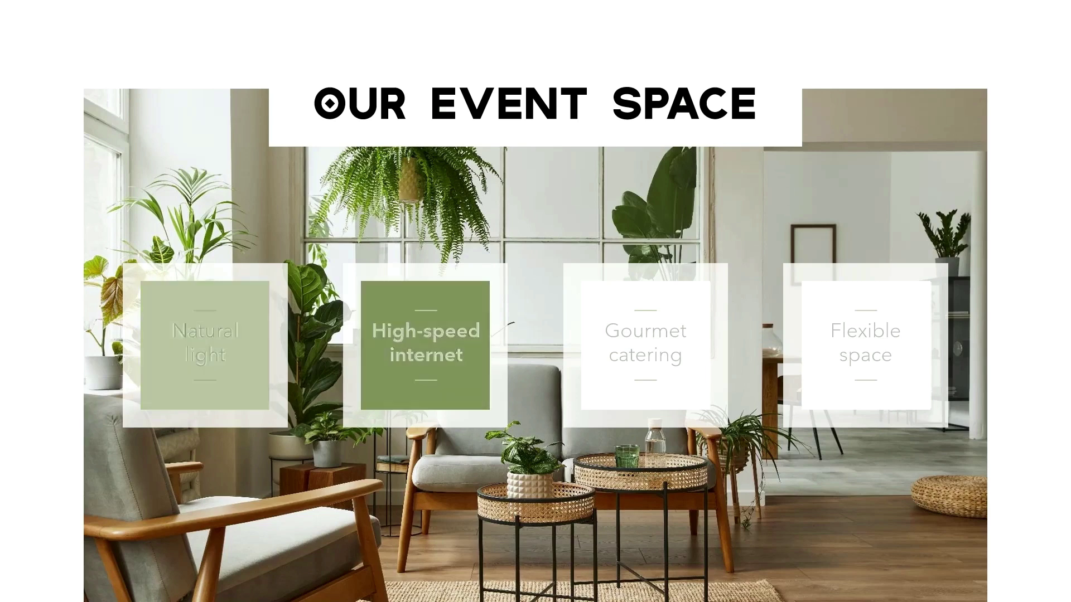
{"action": "key", "text": "Right"}
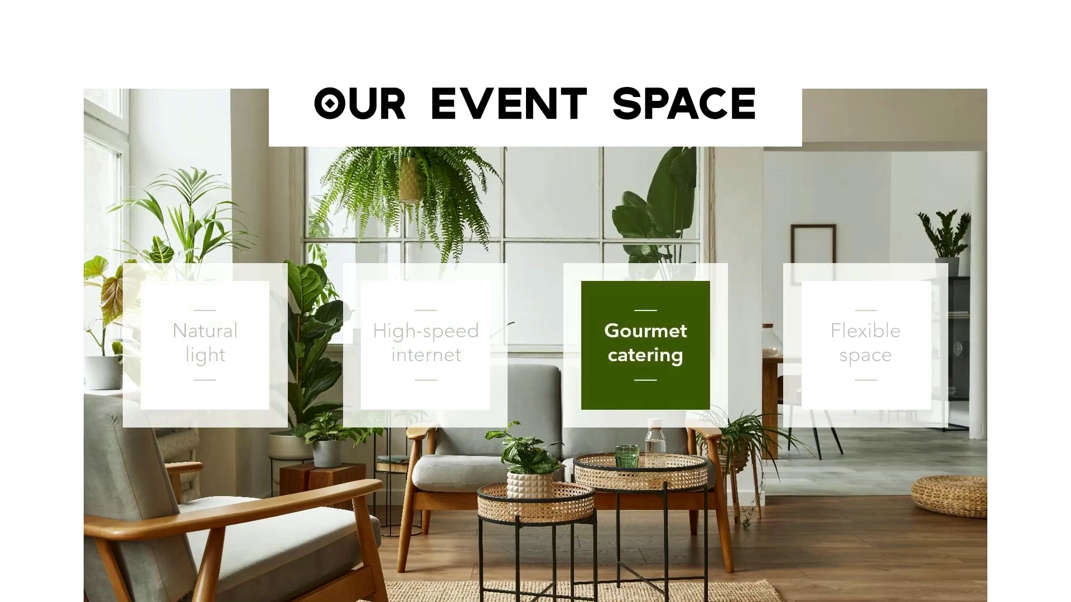
{"action": "key", "text": "Right"}
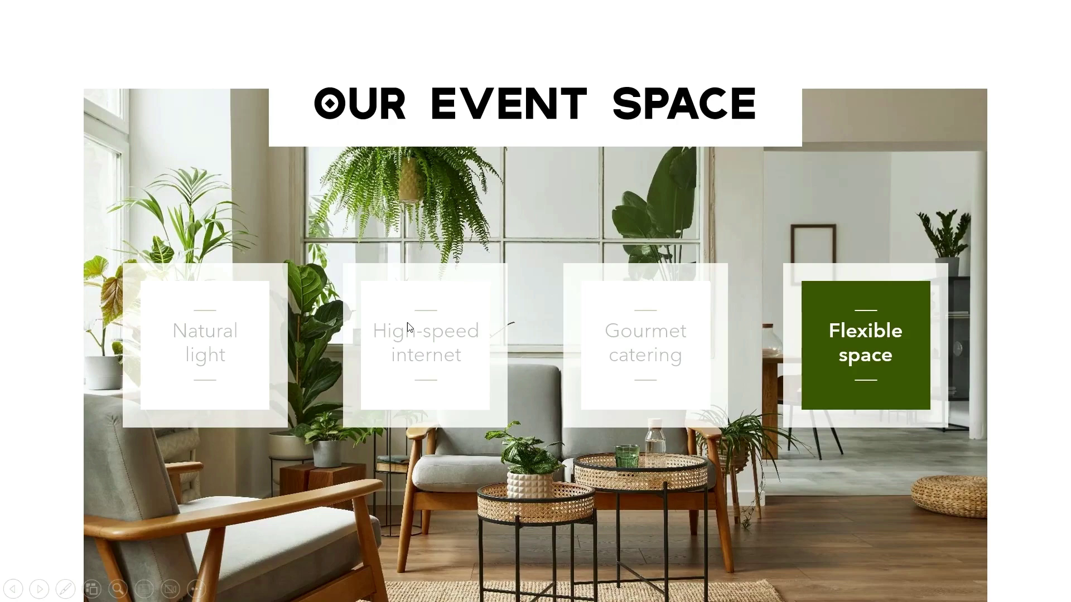
{"action": "key", "text": "Escape"}
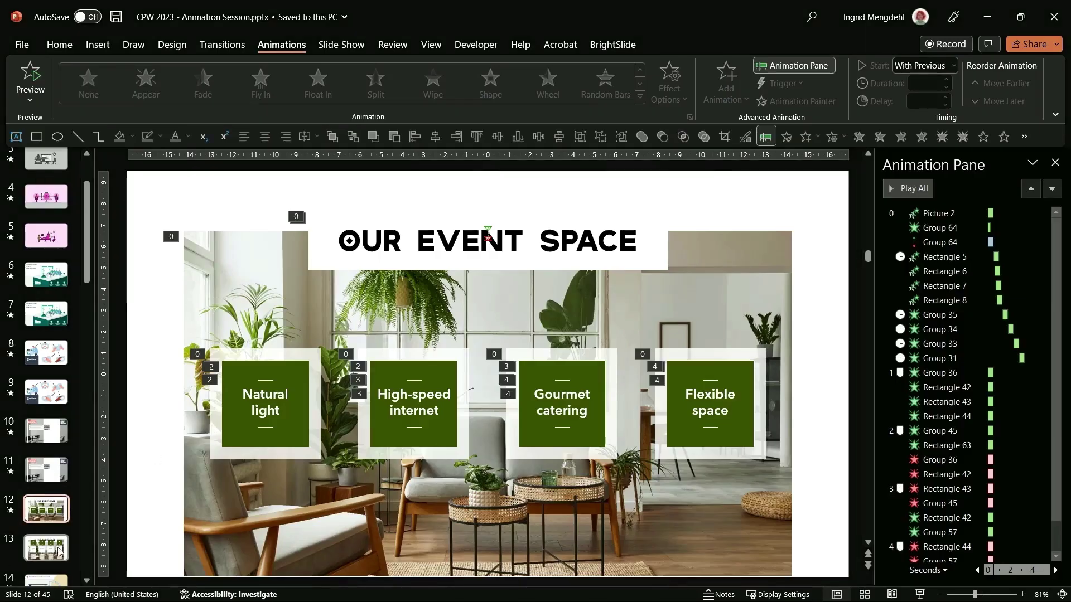
- Go to slide 13 and inspect the white Natural light, High-speed internet and Gourmet catering cards
{"action": "left_click", "coordinate": [59, 553]}
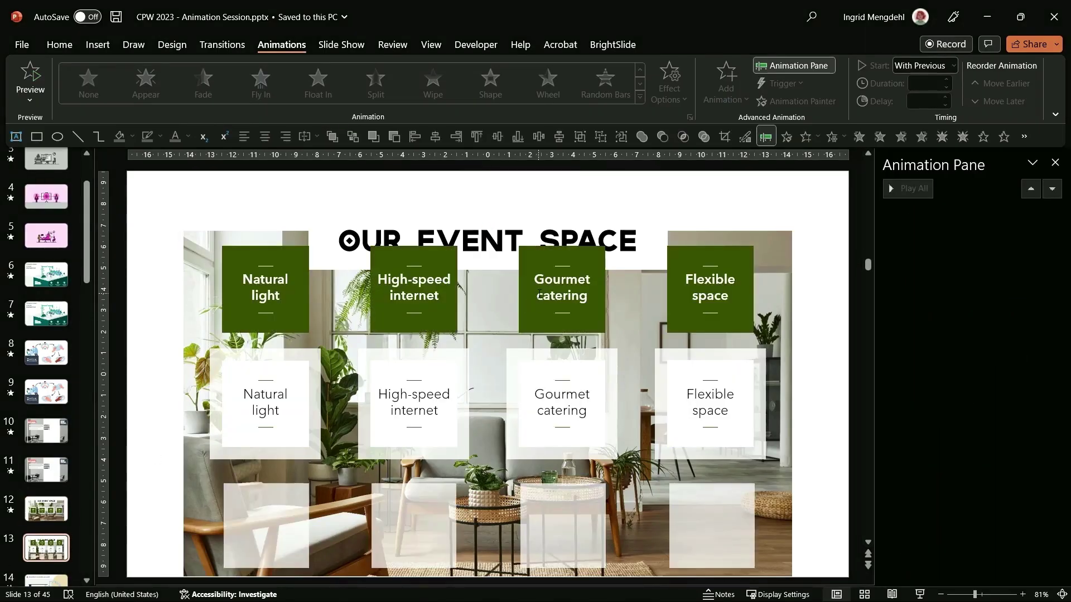
{"action": "left_click", "coordinate": [282, 437]}
{"action": "left_click", "coordinate": [408, 424]}
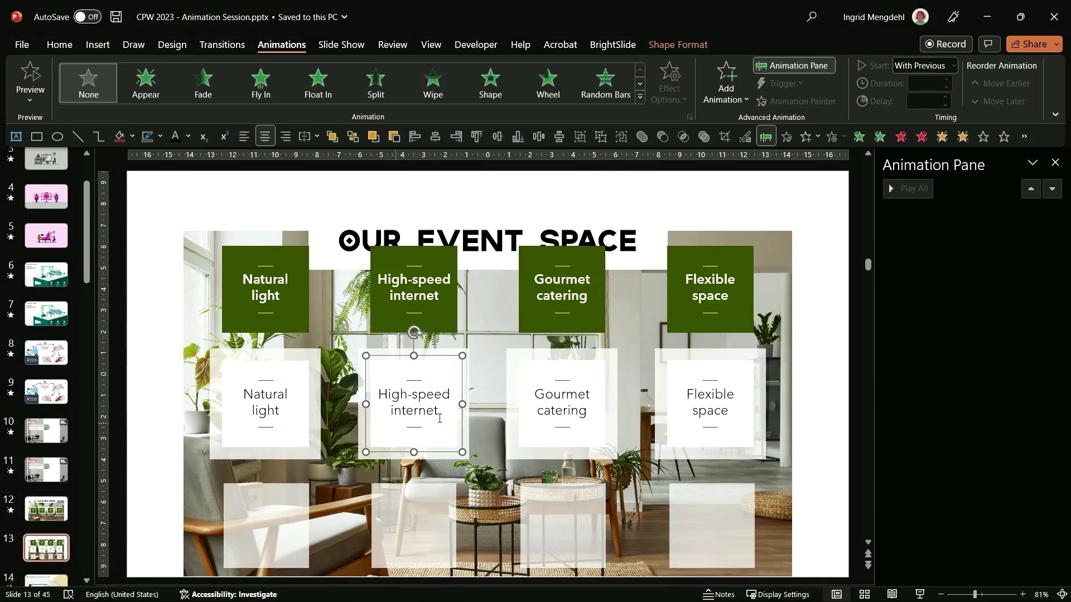
{"action": "left_click", "coordinate": [575, 420]}
- Inspect the green highlight boxes and the translucent mask boxes along the bottom row
{"action": "left_click", "coordinate": [277, 282]}
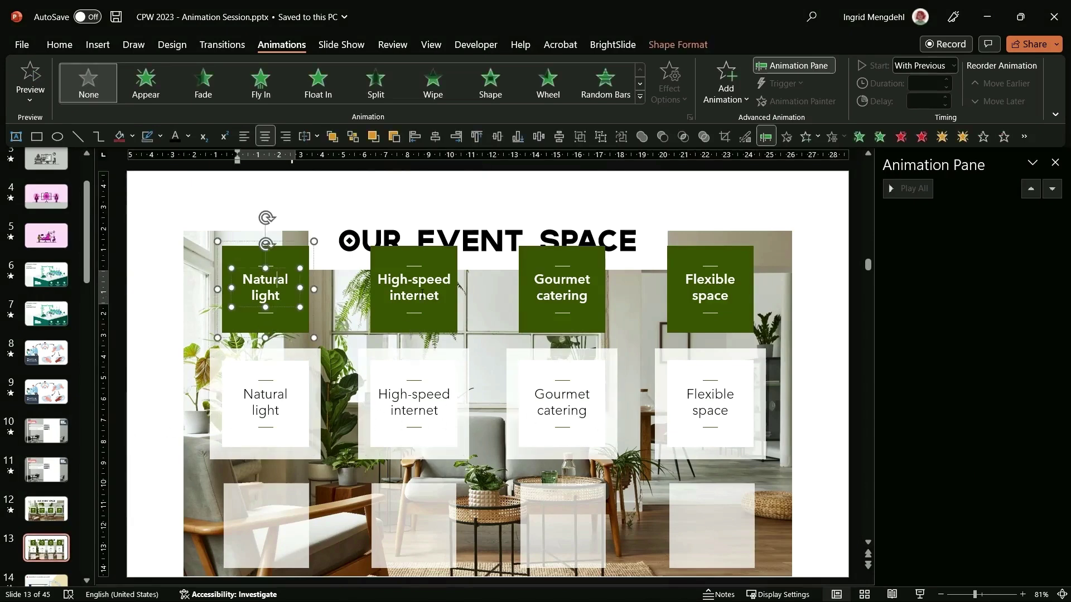
{"action": "left_click", "coordinate": [435, 307]}
{"action": "left_click", "coordinate": [290, 516]}
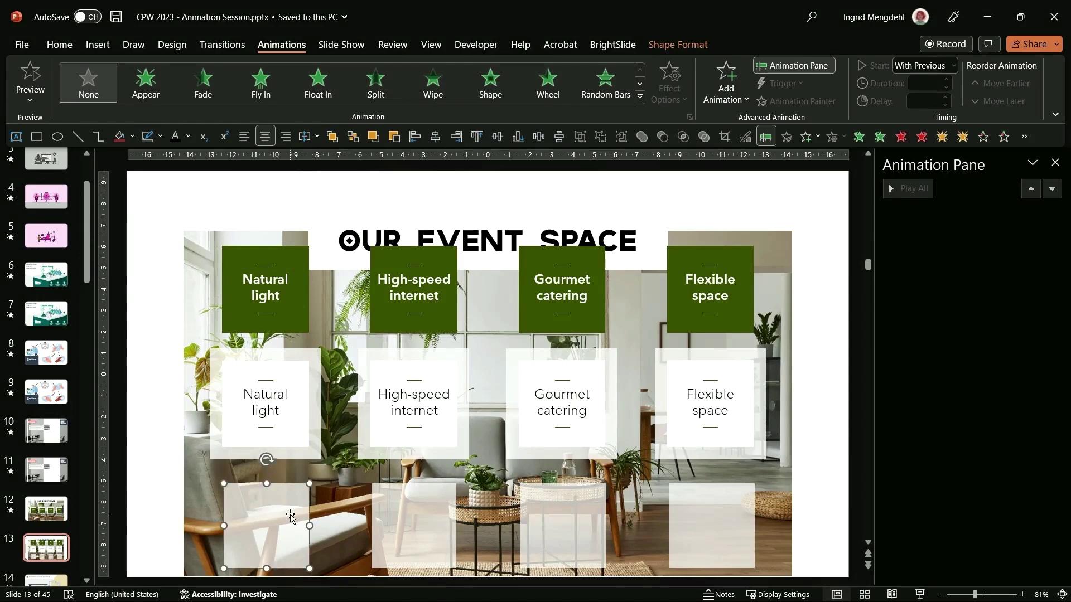
{"action": "left_click", "coordinate": [268, 310]}
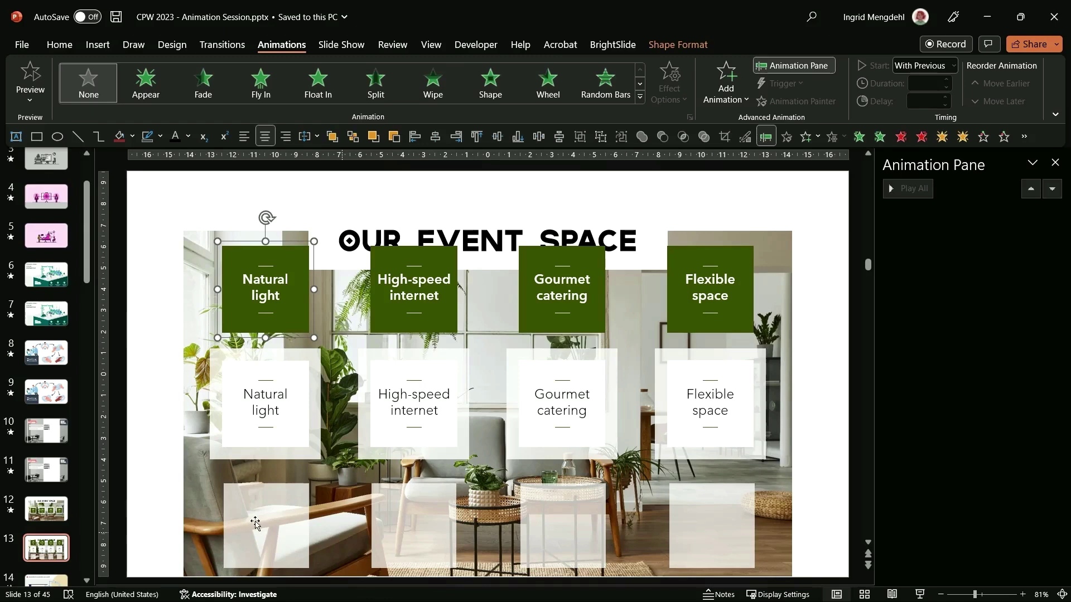
{"action": "left_click", "coordinate": [276, 527]}
{"action": "left_click", "coordinate": [421, 530]}
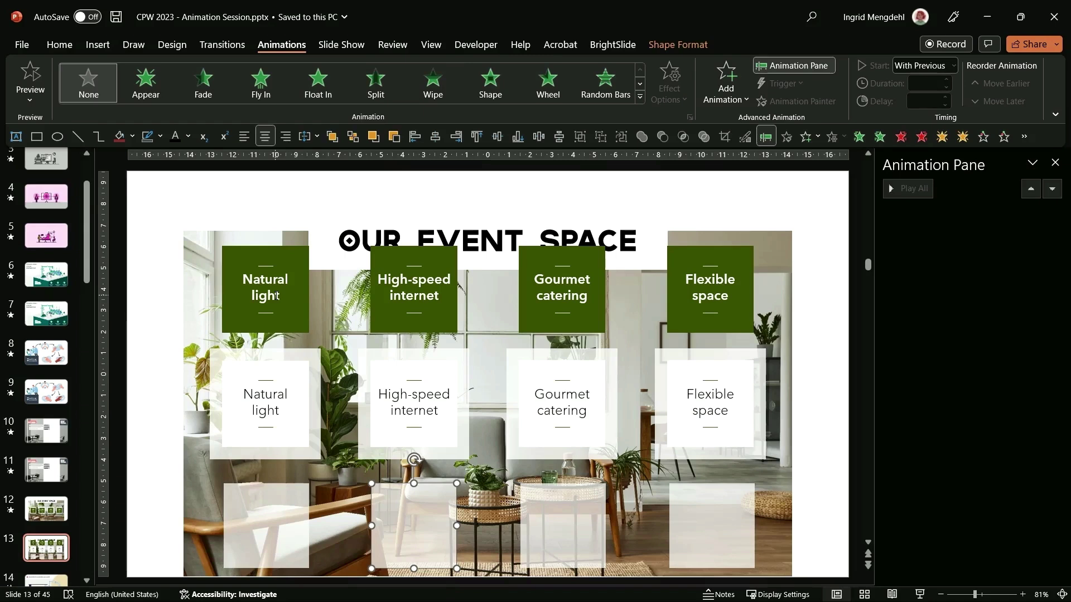
{"action": "left_click", "coordinate": [153, 257]}
{"action": "left_click", "coordinate": [277, 282]}
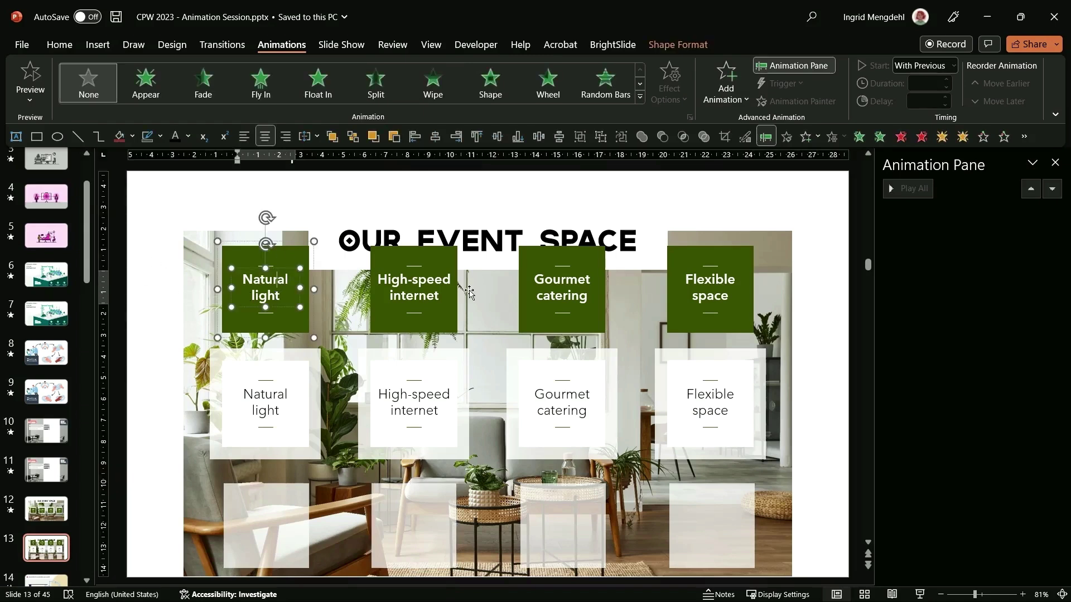
{"action": "left_click", "coordinate": [470, 291], "text": "shift"}
{"action": "left_click", "coordinate": [595, 312], "text": "shift"}
{"action": "left_click", "coordinate": [750, 308], "text": "shift"}
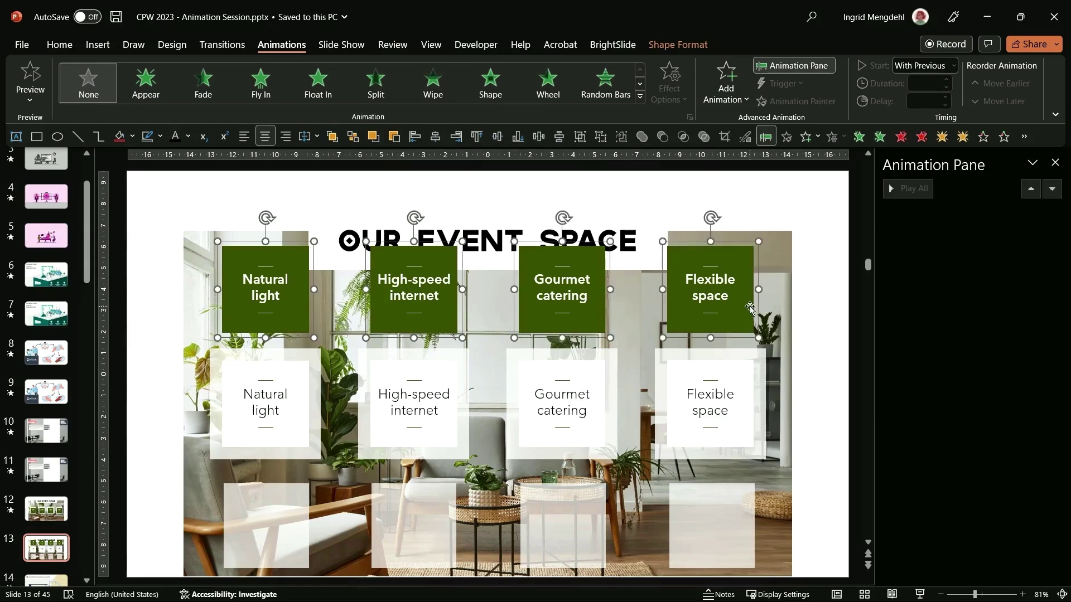
{"action": "left_click", "coordinate": [859, 137]}
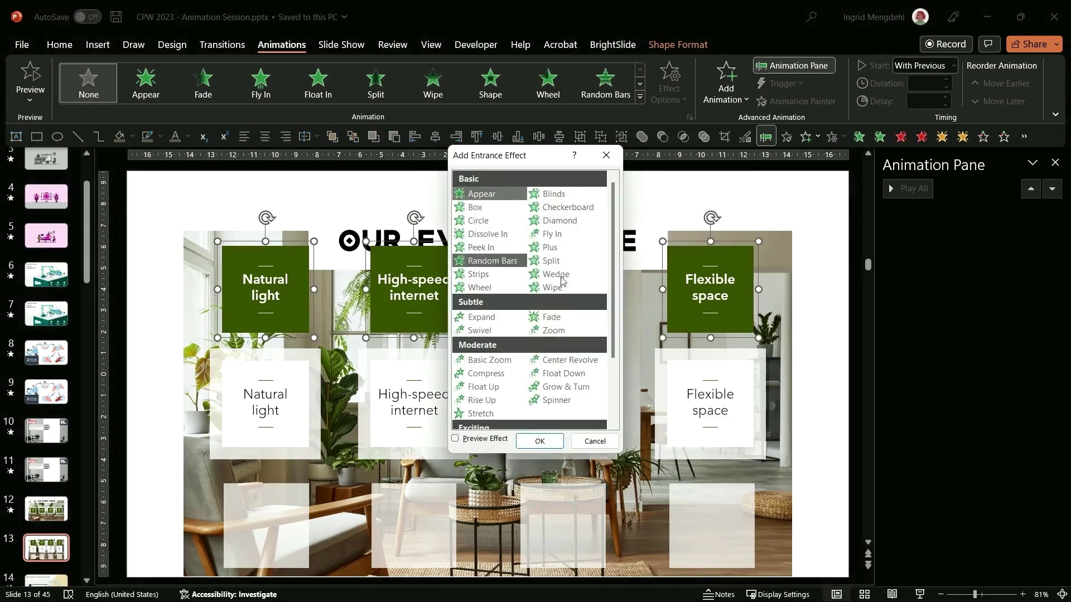
{"action": "left_click", "coordinate": [551, 317]}
{"action": "left_click", "coordinate": [539, 441]}
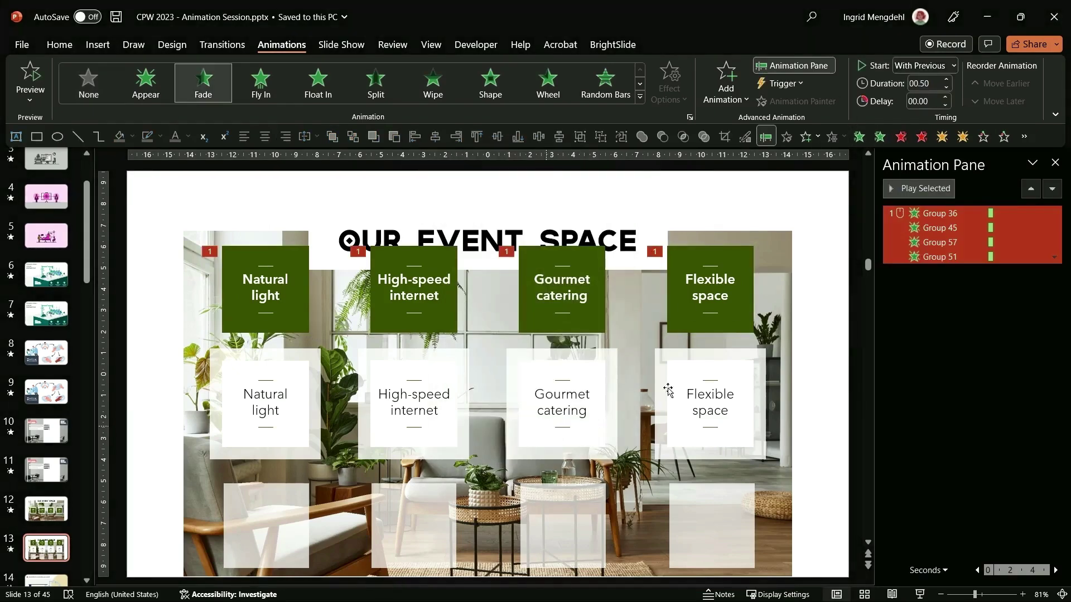
{"action": "right_click", "coordinate": [966, 215]}
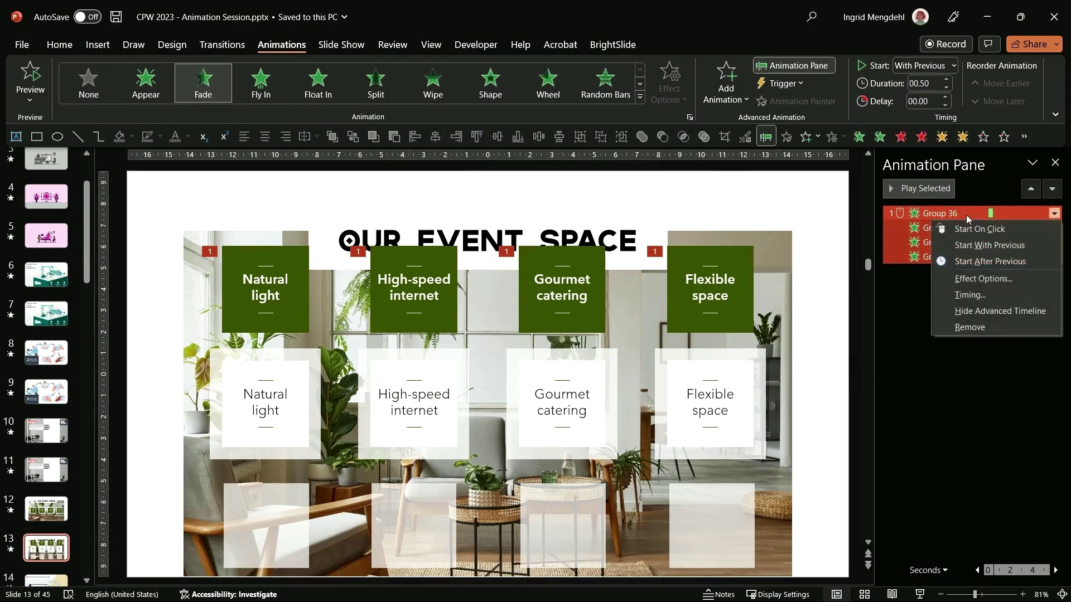
{"action": "left_click", "coordinate": [976, 229]}
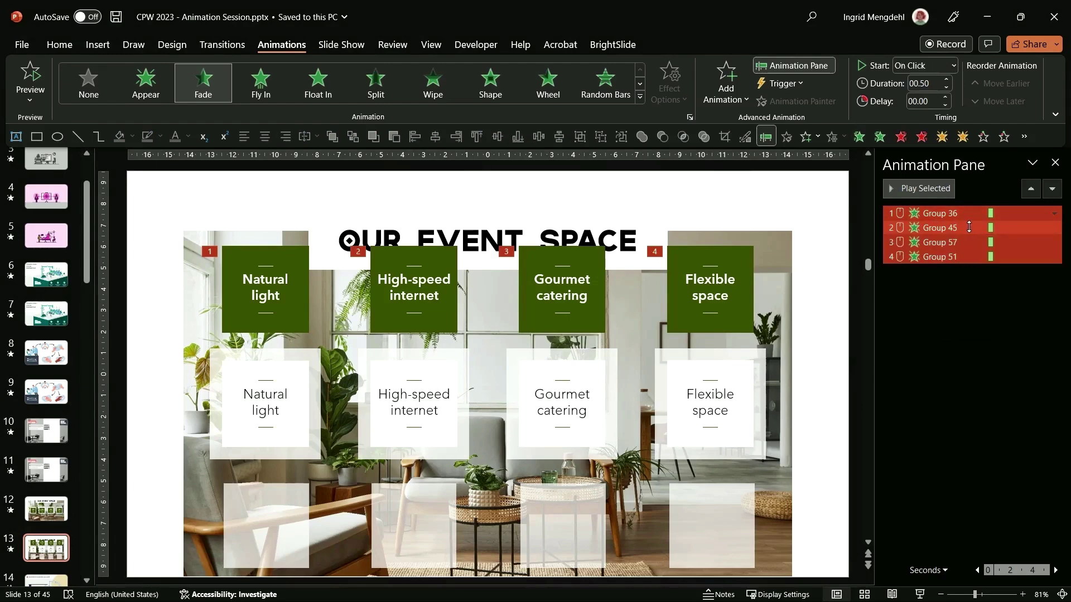
{"action": "left_click", "coordinate": [918, 214]}
{"action": "left_click", "coordinate": [931, 228]}
{"action": "left_click", "coordinate": [953, 244]}
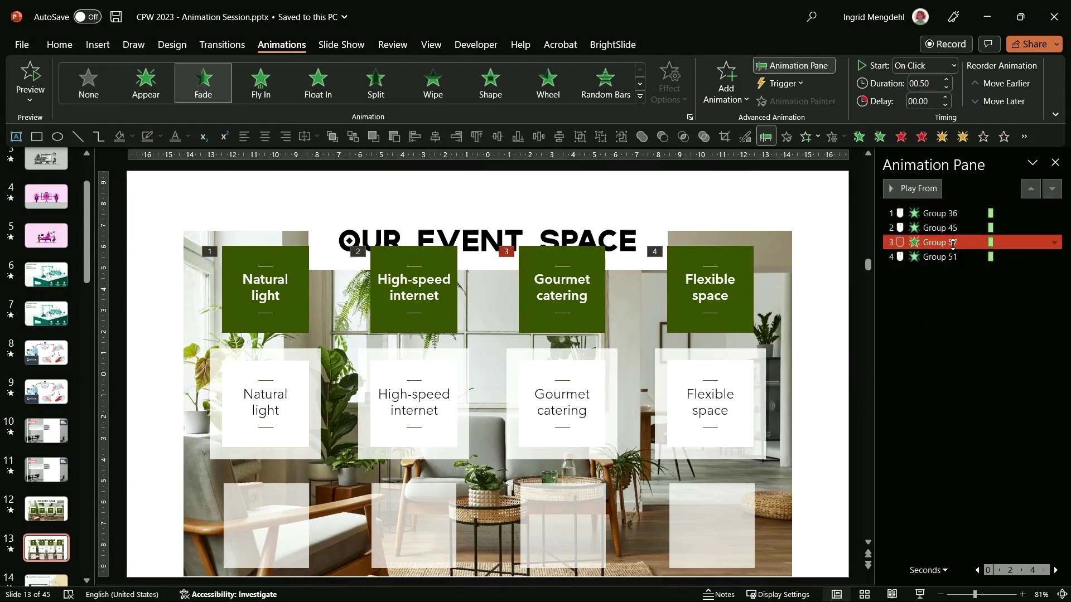
{"action": "left_click", "coordinate": [952, 257]}
{"action": "left_click", "coordinate": [950, 286]}
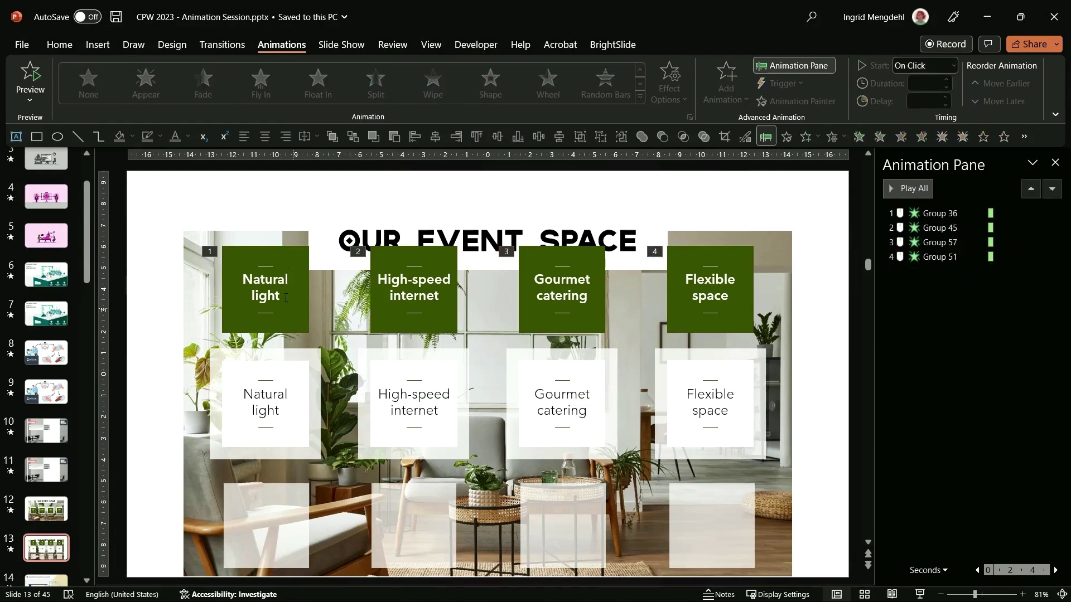
- Give Rectangles 42–44 a Fade entrance, placed second in the pane and starting With Previous
{"action": "left_click", "coordinate": [273, 263]}
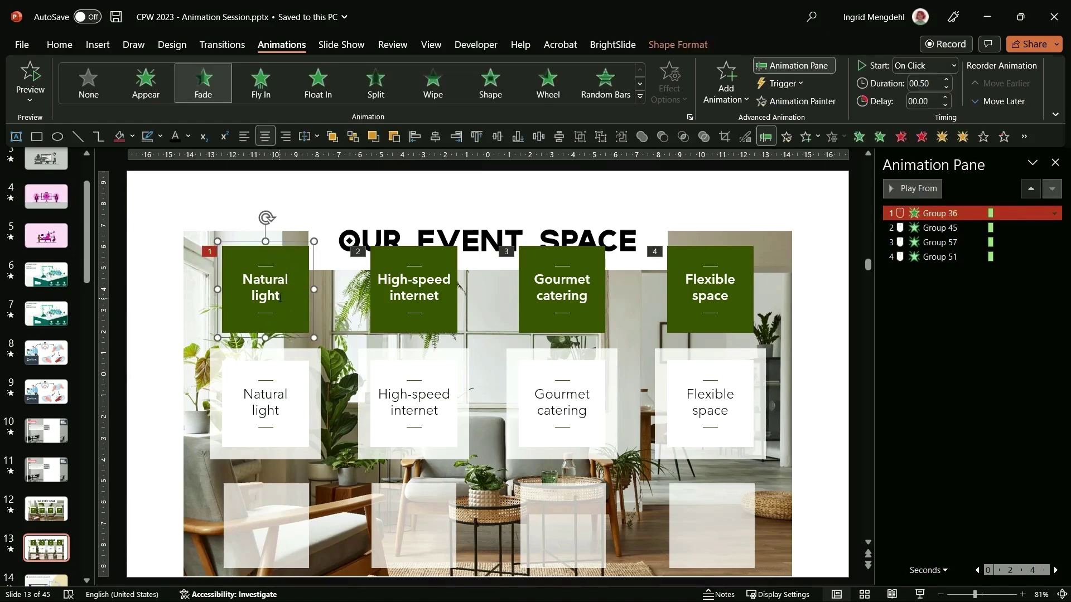
{"action": "left_click", "coordinate": [440, 524]}
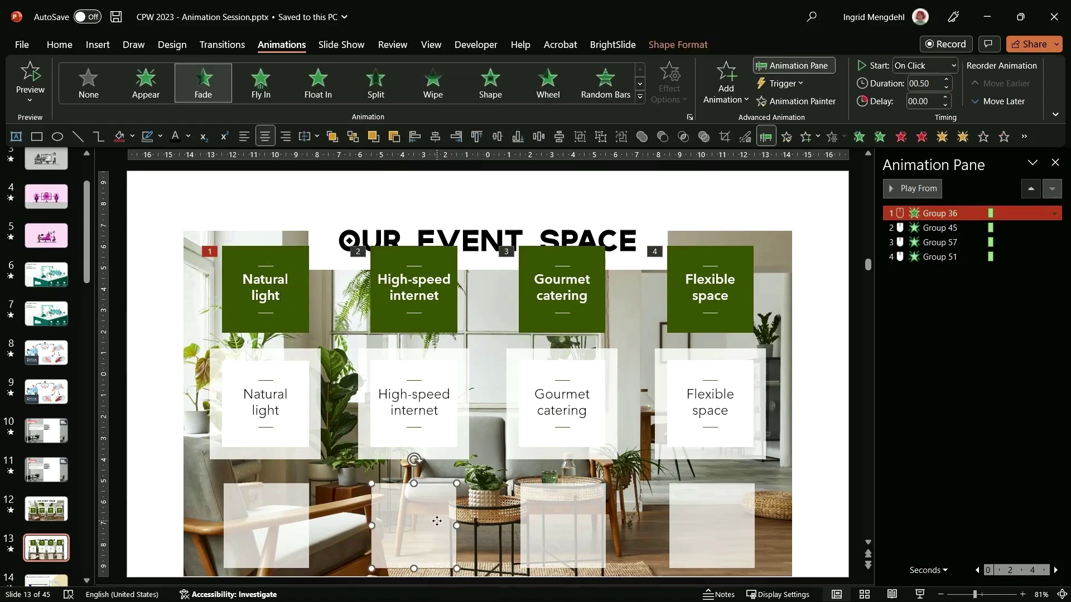
{"action": "left_click", "coordinate": [591, 522], "text": "shift"}
{"action": "left_click", "coordinate": [704, 506], "text": "shift"}
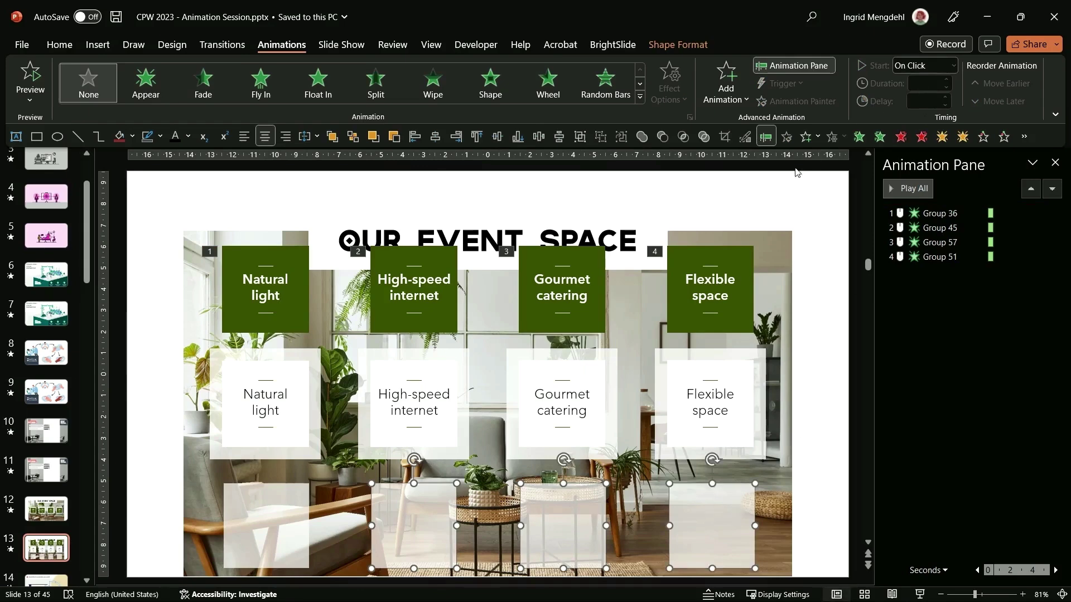
{"action": "left_click", "coordinate": [859, 138]}
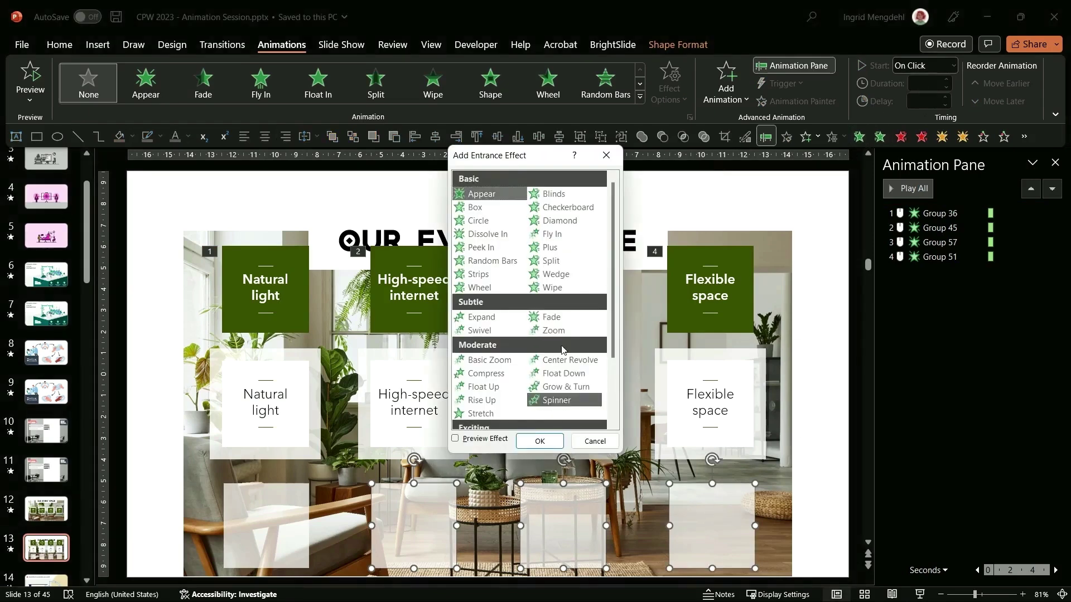
{"action": "left_click", "coordinate": [561, 318]}
{"action": "left_click", "coordinate": [540, 442]}
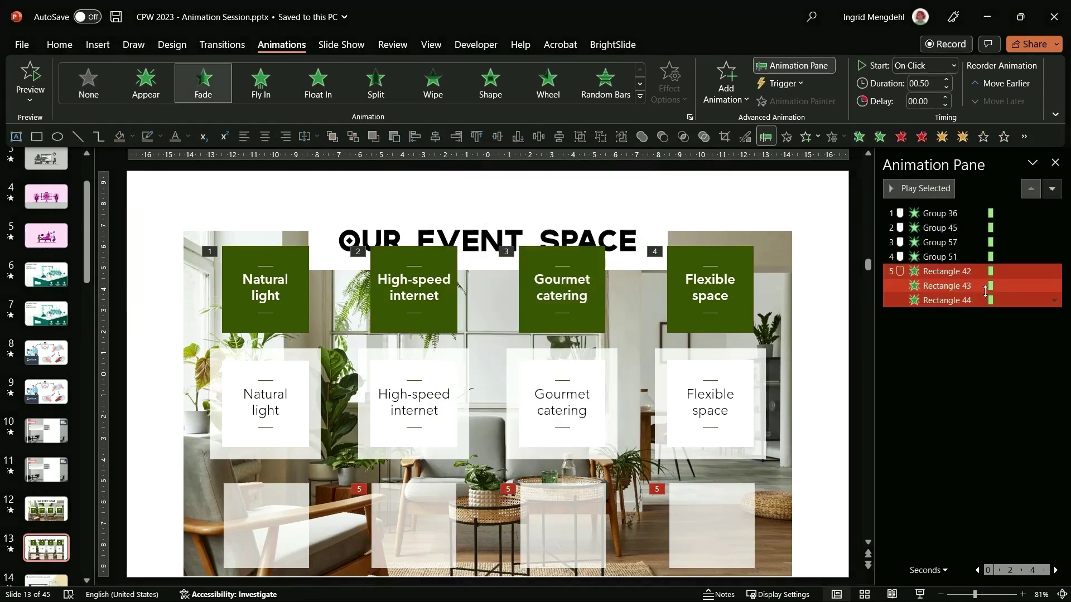
{"action": "left_click_drag", "start_coordinate": [971, 265], "coordinate": [959, 224]}
{"action": "left_click", "coordinate": [1054, 228]}
{"action": "left_click", "coordinate": [998, 256]}
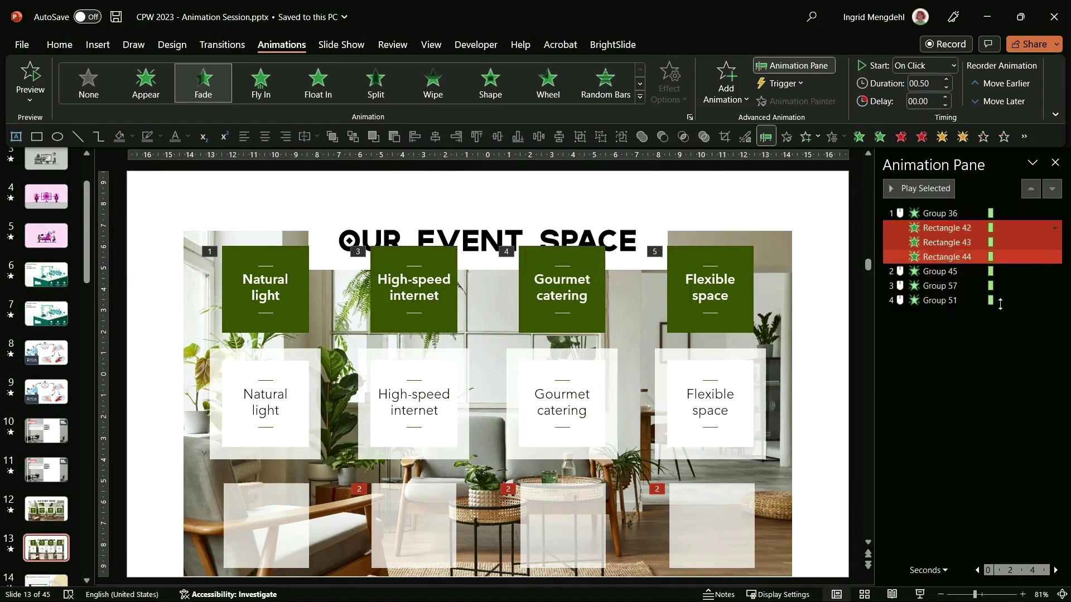
{"action": "left_click", "coordinate": [971, 329]}
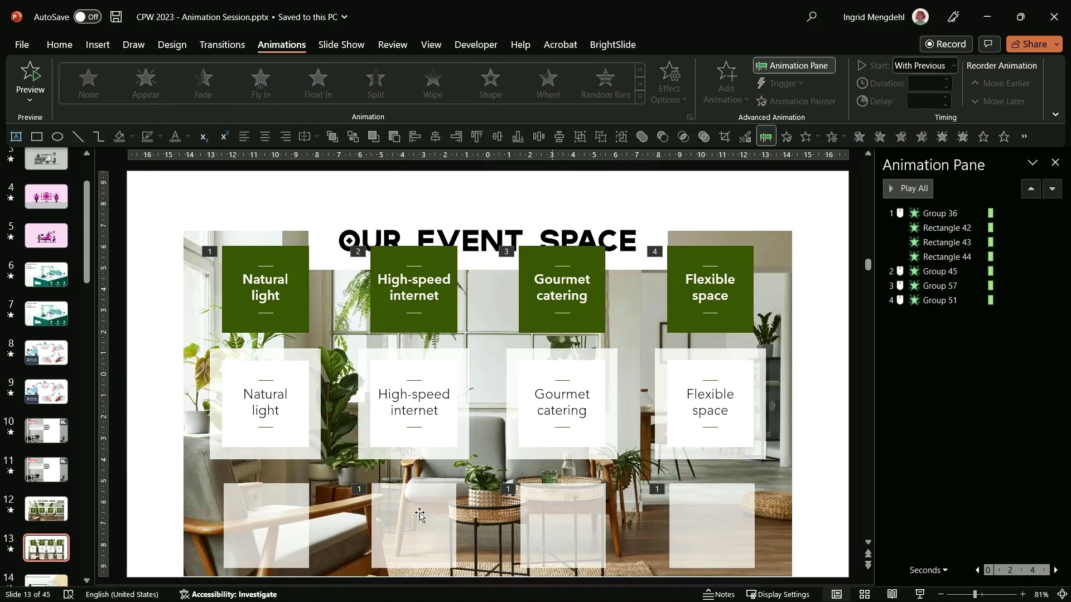
- Fade out the Natural light highlight and High-speed mask, moved third and starting With Previous
{"action": "left_click", "coordinate": [288, 296]}
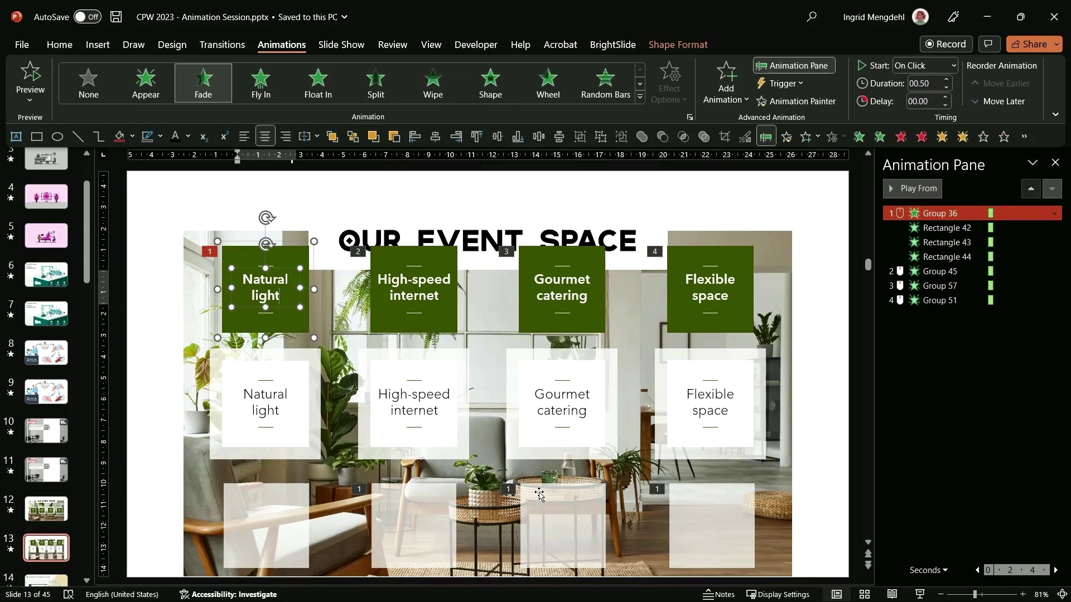
{"action": "left_click", "coordinate": [419, 527], "text": "shift"}
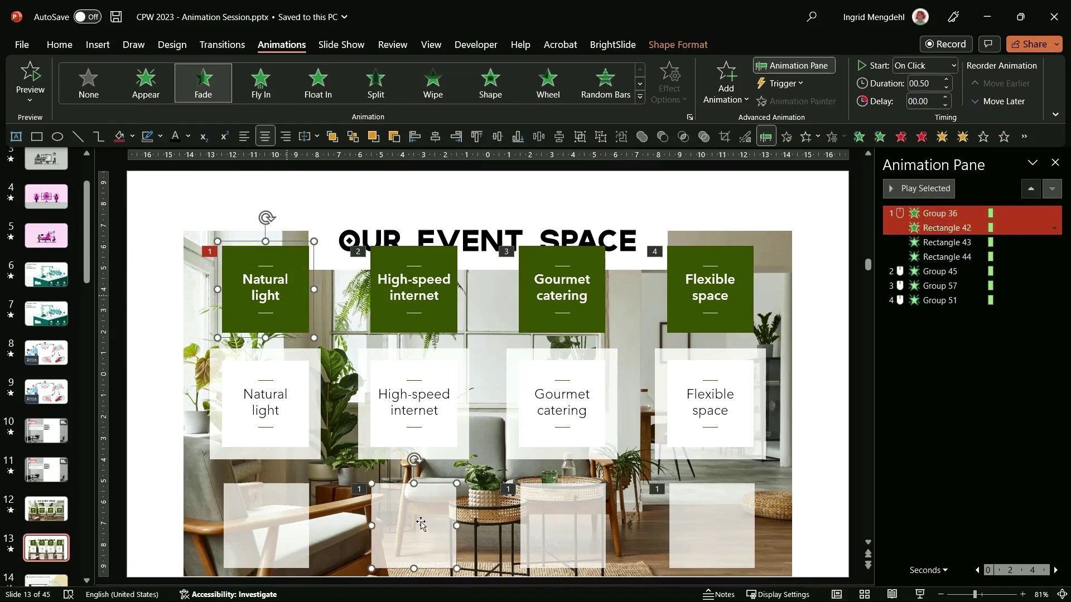
{"action": "left_click", "coordinate": [901, 136]}
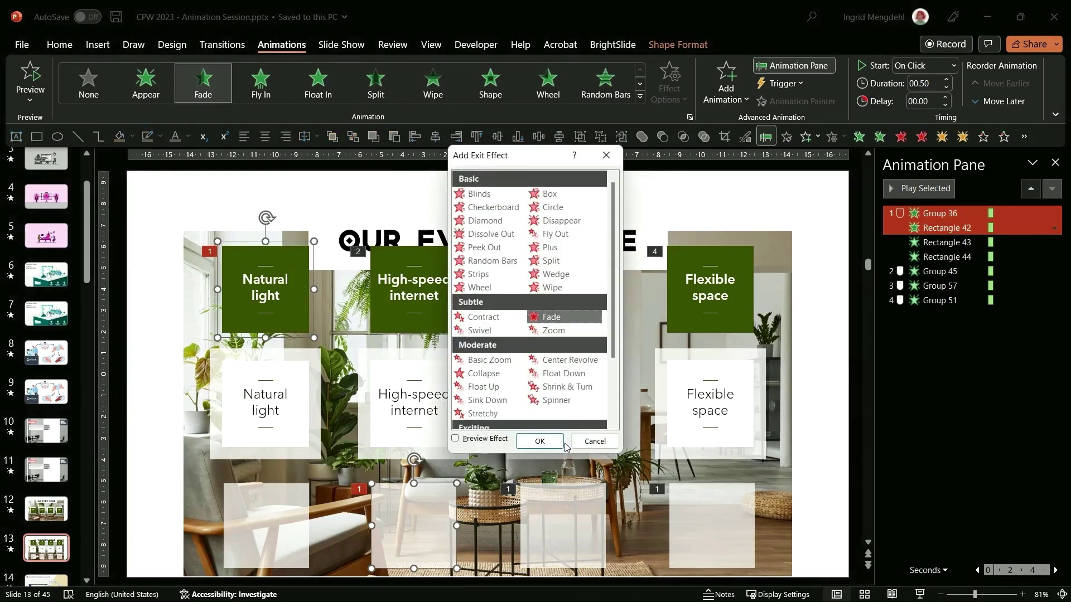
{"action": "left_click", "coordinate": [540, 441]}
{"action": "left_click_drag", "start_coordinate": [965, 316], "coordinate": [969, 281]}
{"action": "left_click", "coordinate": [936, 286]}
{"action": "right_click", "coordinate": [936, 286]}
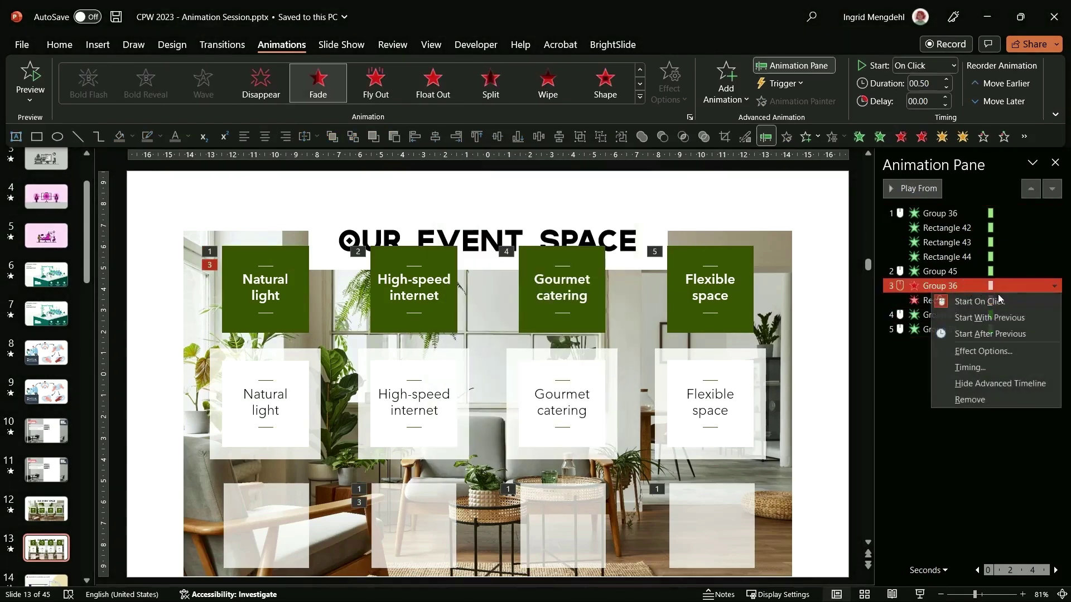
{"action": "left_click", "coordinate": [1009, 324]}
- Add a Fade entrance to the mask under Natural light, starting With Previous at step 2
{"action": "left_click", "coordinate": [263, 541]}
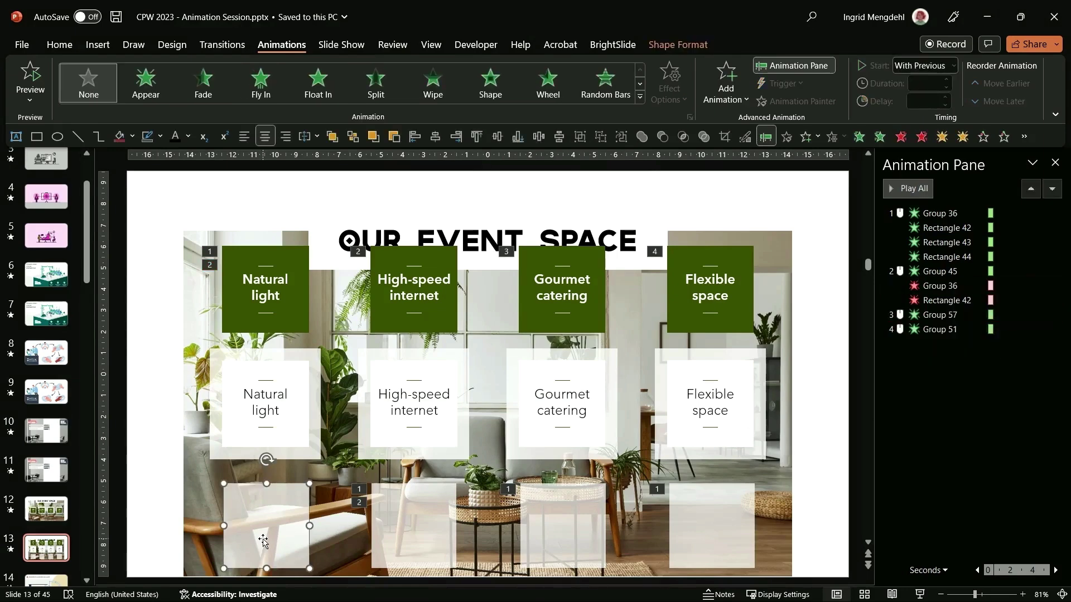
{"action": "left_click", "coordinate": [858, 137]}
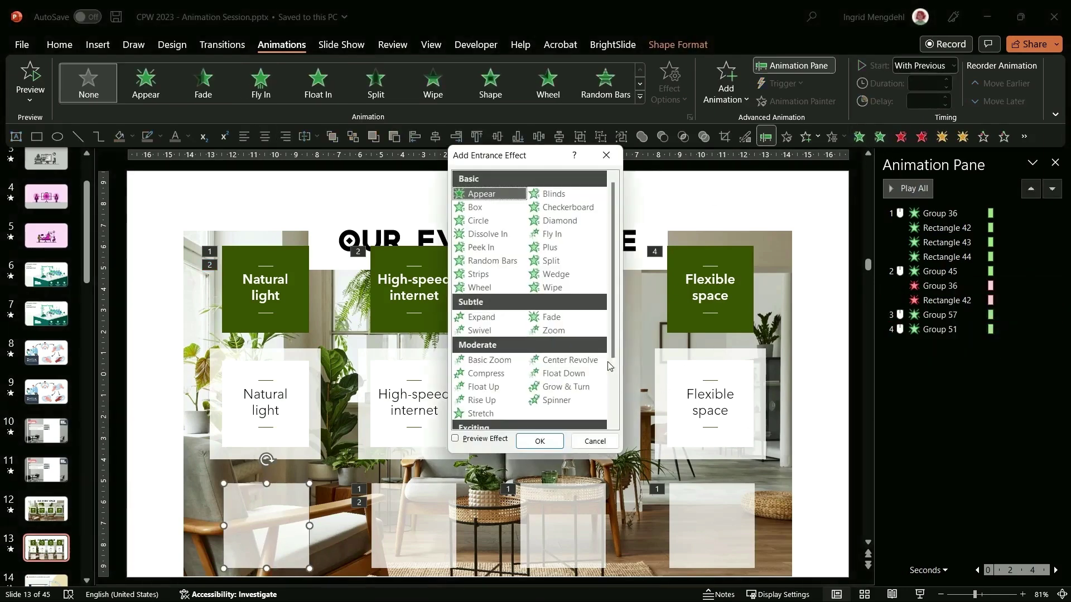
{"action": "left_click", "coordinate": [551, 317]}
{"action": "left_click", "coordinate": [539, 442]}
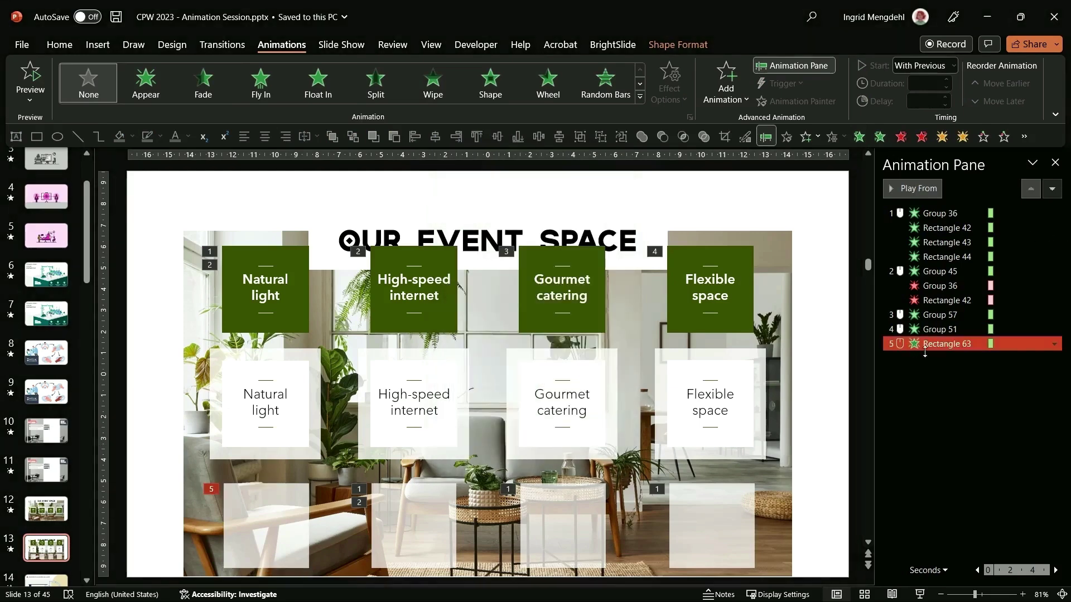
{"action": "left_click_drag", "start_coordinate": [924, 351], "coordinate": [951, 313]}
{"action": "left_click", "coordinate": [1054, 315]}
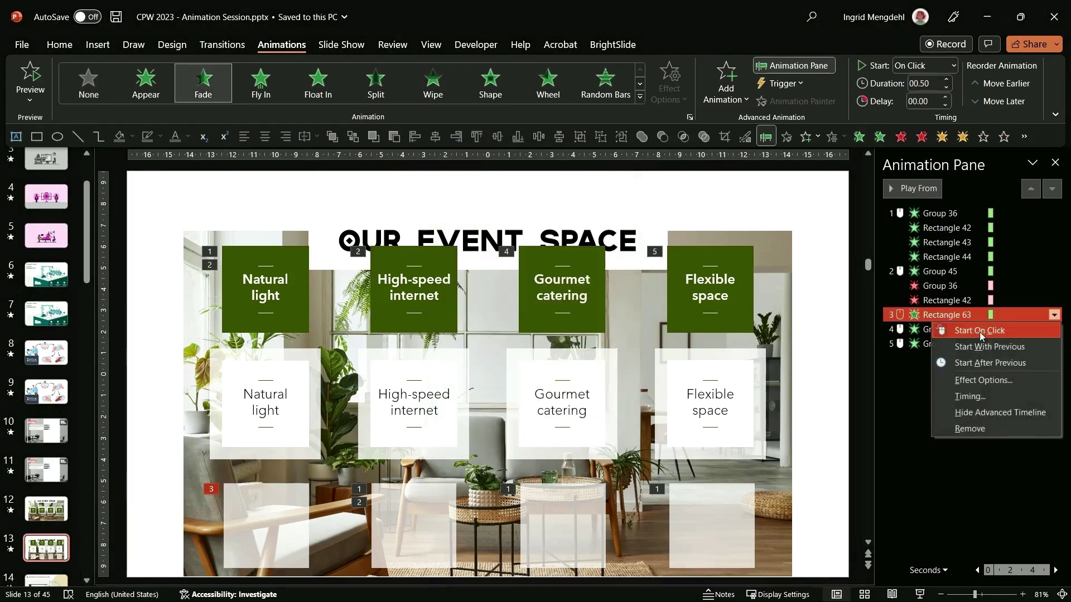
{"action": "left_click", "coordinate": [983, 346]}
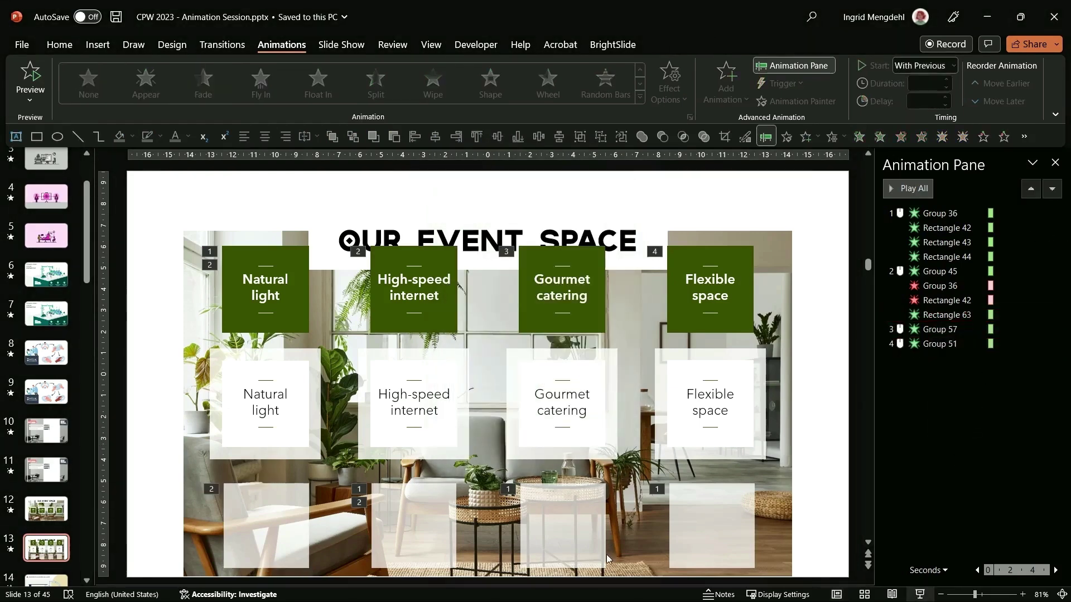
{"action": "key", "text": "shift+F5"}
{"action": "left_click", "coordinate": [310, 372]}
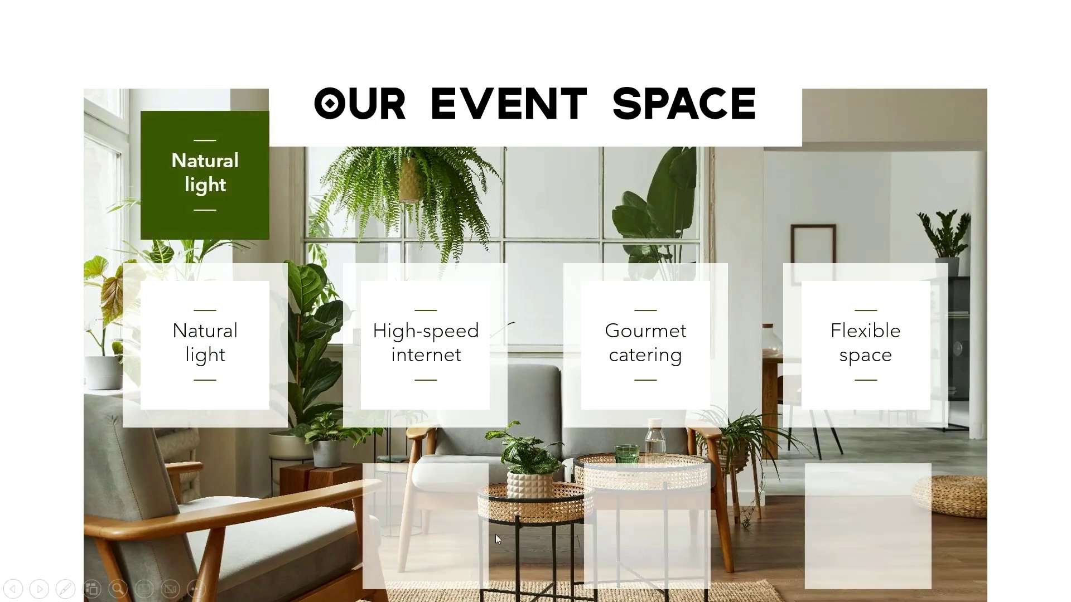
{"action": "left_click", "coordinate": [342, 295]}
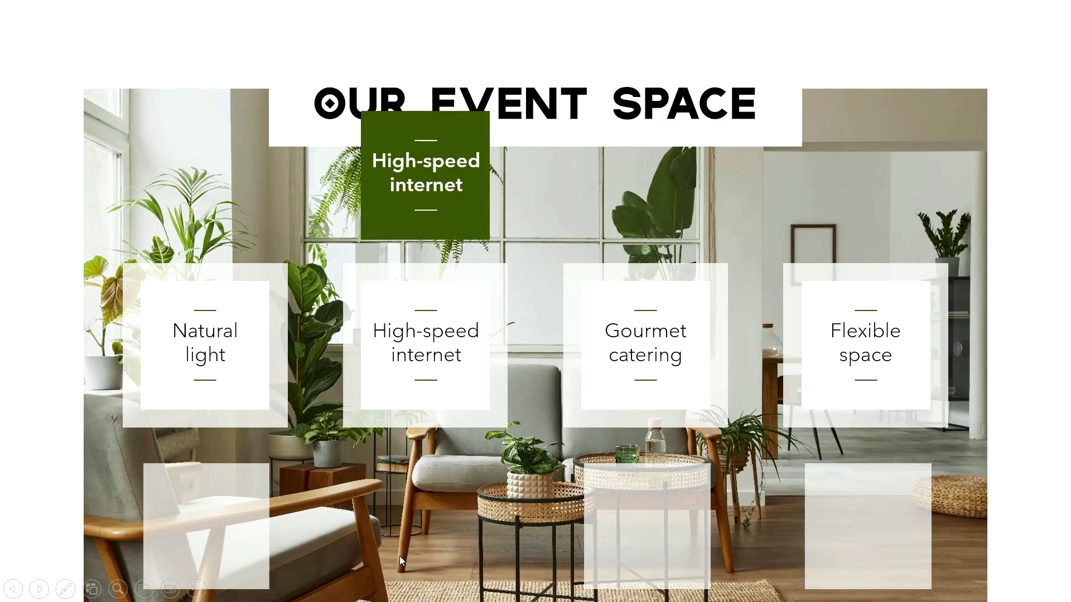
{"action": "key", "text": "Escape"}
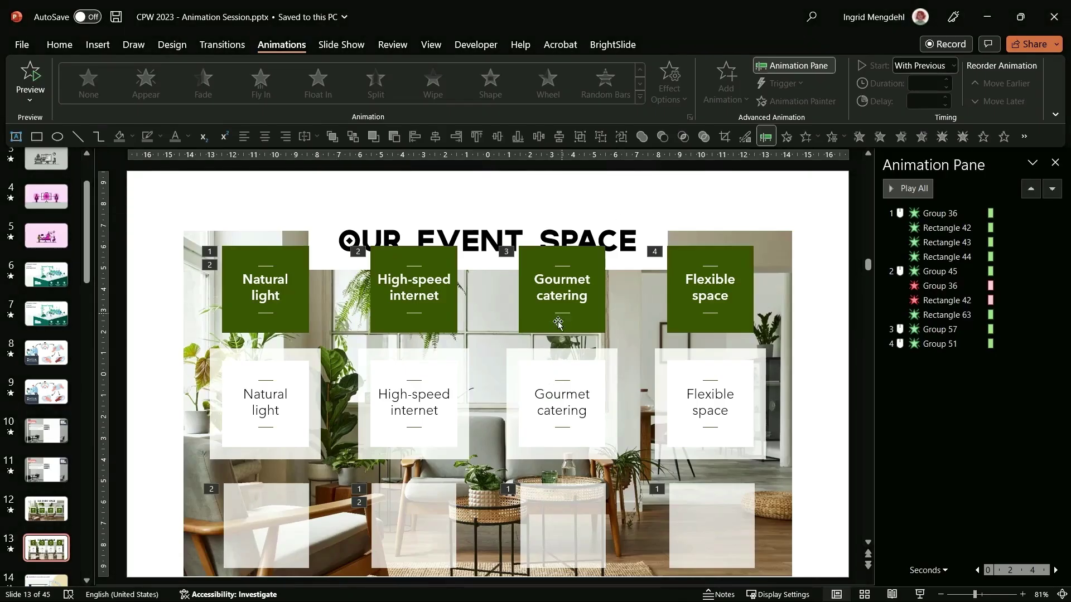
- Fade out the Gourmet catering mask and High-speed highlight above Group 51, With Previous
{"action": "left_click", "coordinate": [580, 526]}
{"action": "left_click", "coordinate": [414, 290], "text": "shift"}
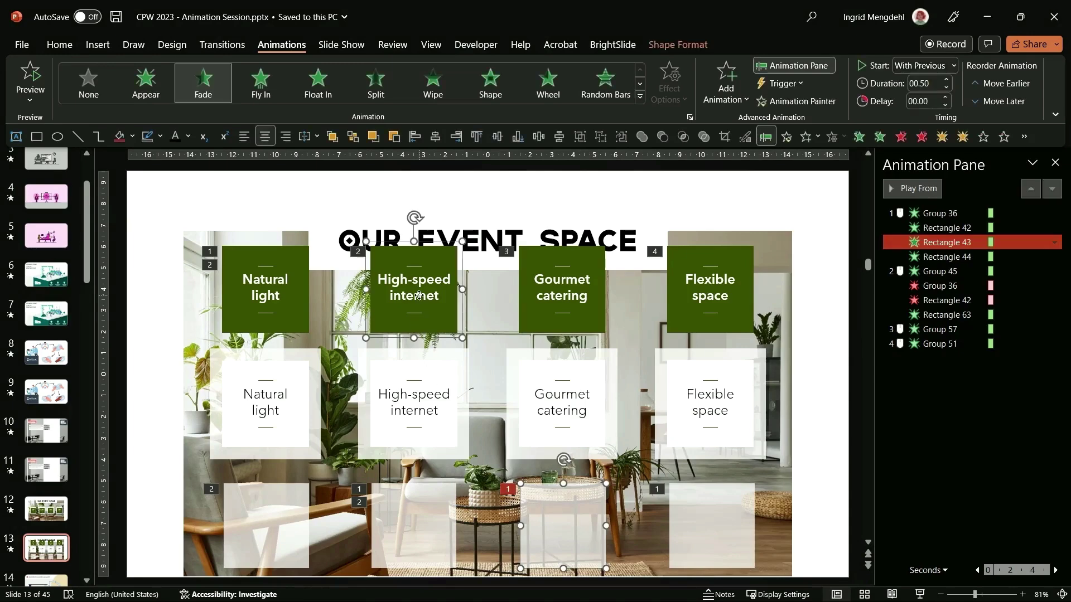
{"action": "left_click", "coordinate": [900, 137]}
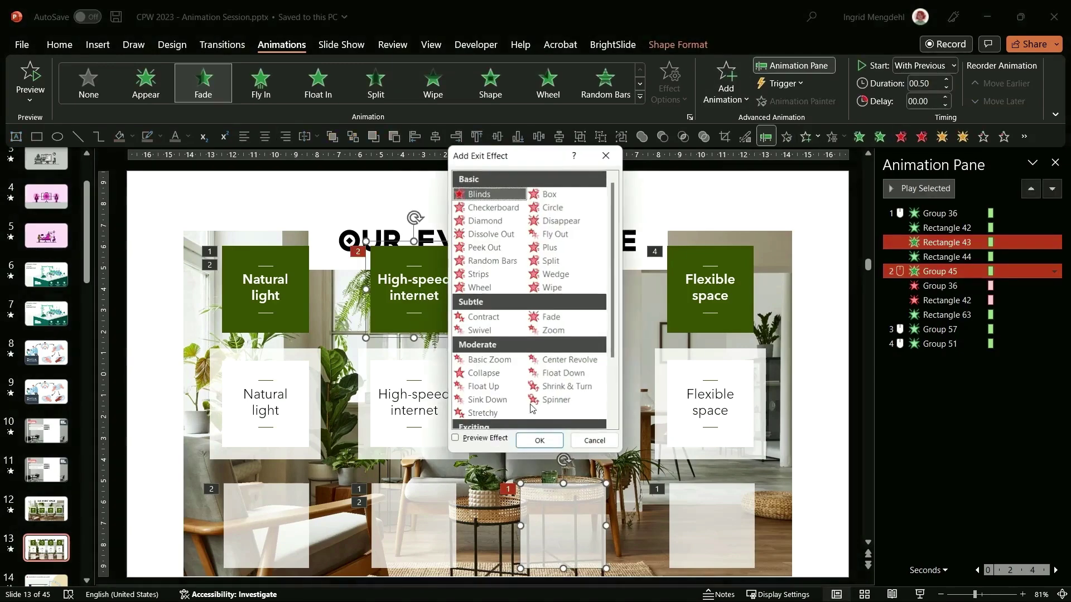
{"action": "left_click", "coordinate": [551, 316]}
{"action": "left_click", "coordinate": [540, 441]}
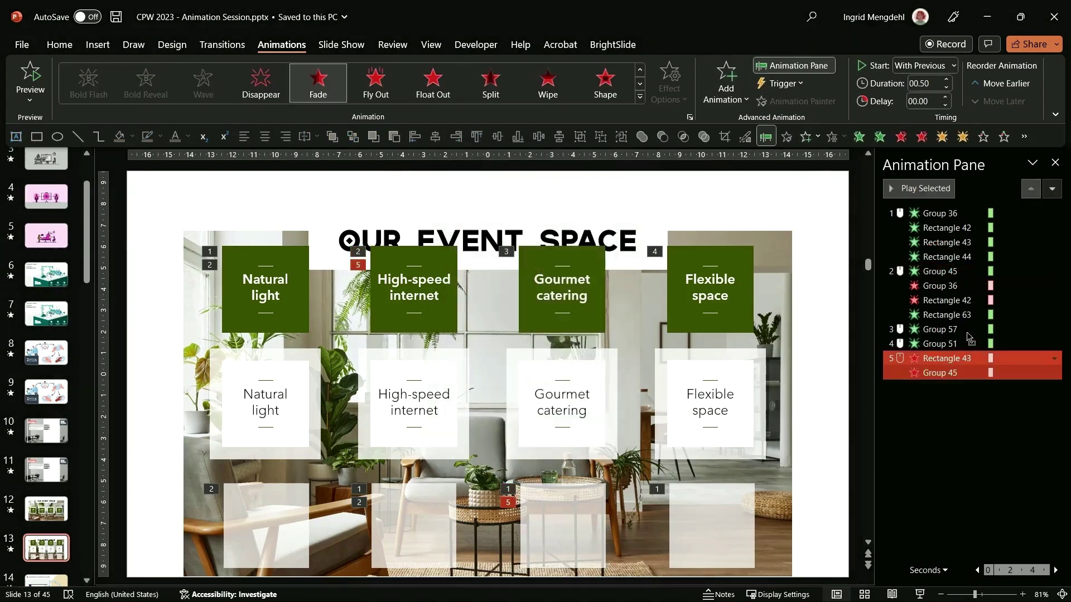
{"action": "left_click_drag", "start_coordinate": [958, 358], "coordinate": [957, 342]}
{"action": "right_click", "coordinate": [957, 343]}
{"action": "left_click", "coordinate": [998, 371]}
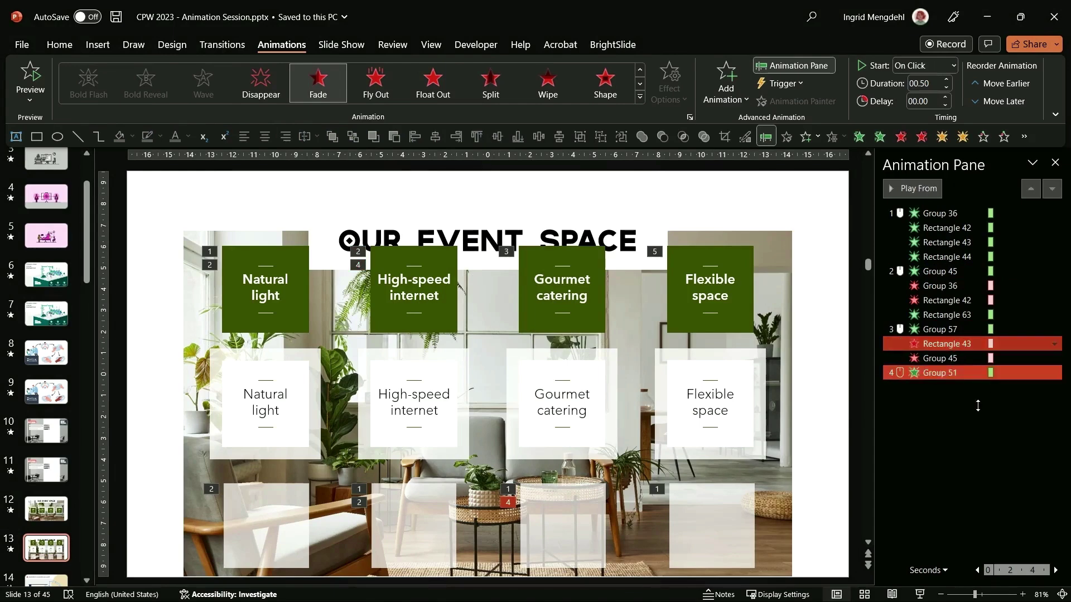
{"action": "left_click", "coordinate": [610, 473]}
- Fade the High-speed internet mask (Rectangle 42) back in, With Previous, above Group 51
{"action": "left_click", "coordinate": [401, 539]}
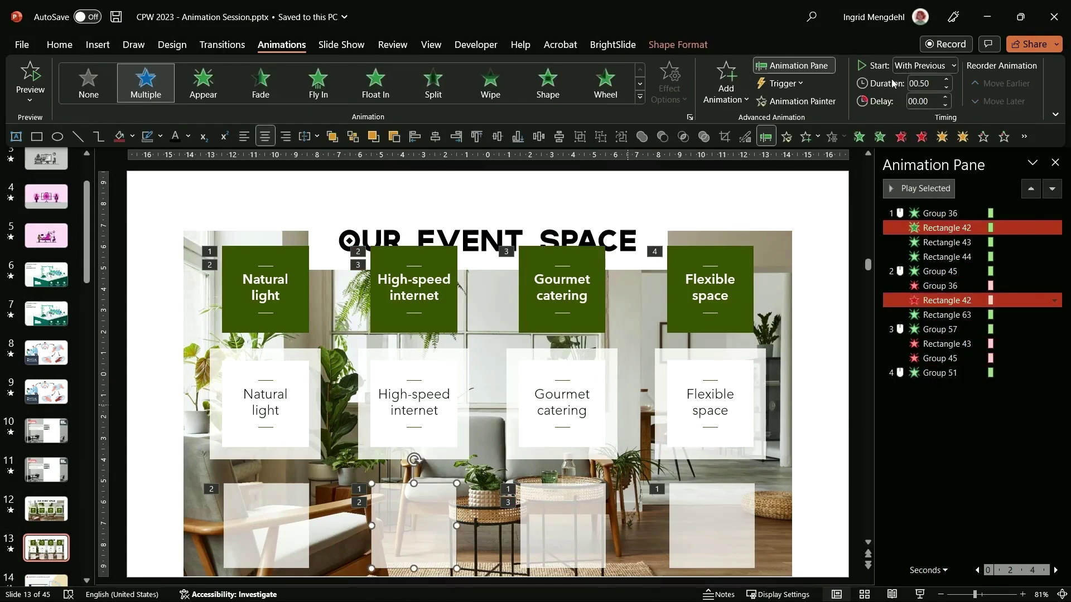
{"action": "left_click", "coordinate": [859, 138]}
{"action": "left_click", "coordinate": [550, 315]}
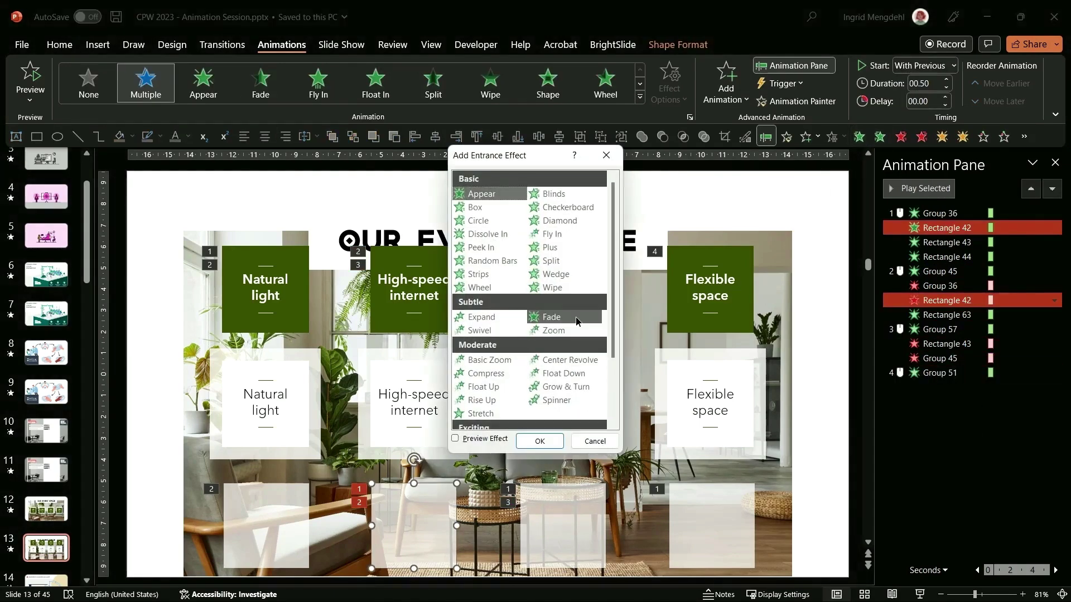
{"action": "left_click", "coordinate": [541, 440]}
{"action": "mouse_move", "coordinate": [948, 387]}
{"action": "left_mouse_down"}
{"action": "mouse_move", "coordinate": [964, 384]}
{"action": "mouse_move", "coordinate": [965, 369]}
{"action": "mouse_move", "coordinate": [953, 369]}
{"action": "left_mouse_up"}
{"action": "left_click", "coordinate": [1054, 372]}
{"action": "left_click", "coordinate": [993, 405]}
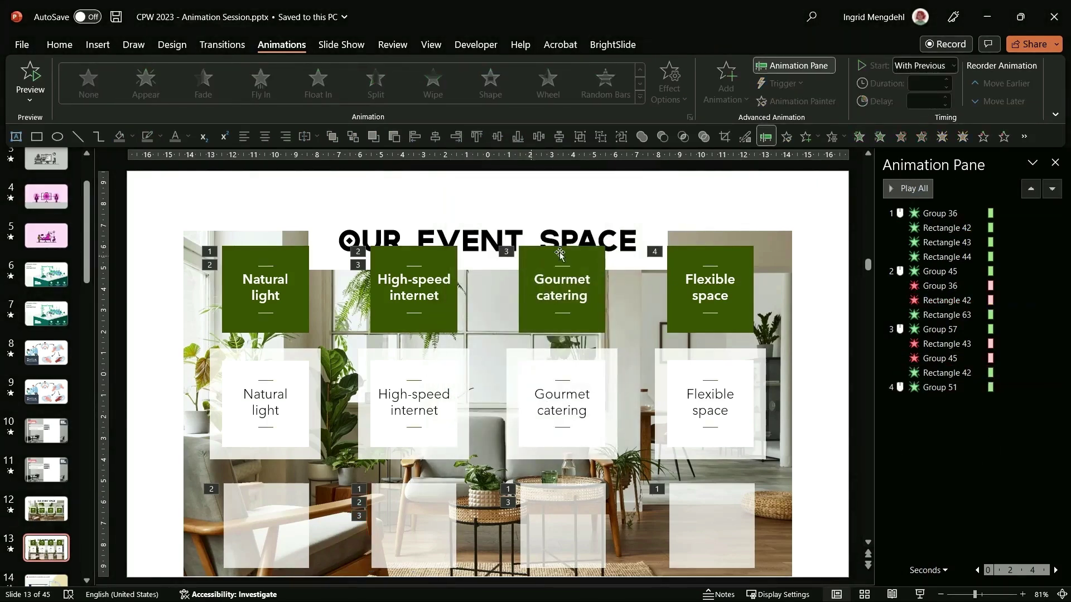
- Fade out the Gourmet catering highlight and Flexible space mask, starting With Previous
{"action": "left_click", "coordinate": [560, 255]}
{"action": "left_click", "coordinate": [707, 516], "text": "shift"}
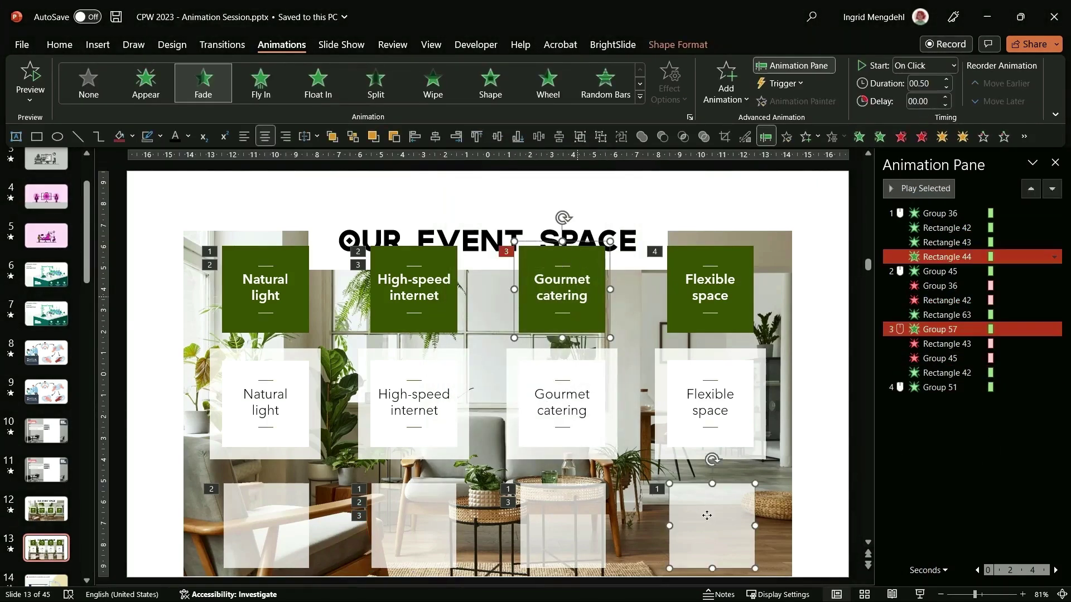
{"action": "left_click", "coordinate": [902, 138]}
{"action": "left_click", "coordinate": [552, 316]}
{"action": "left_click", "coordinate": [539, 441]}
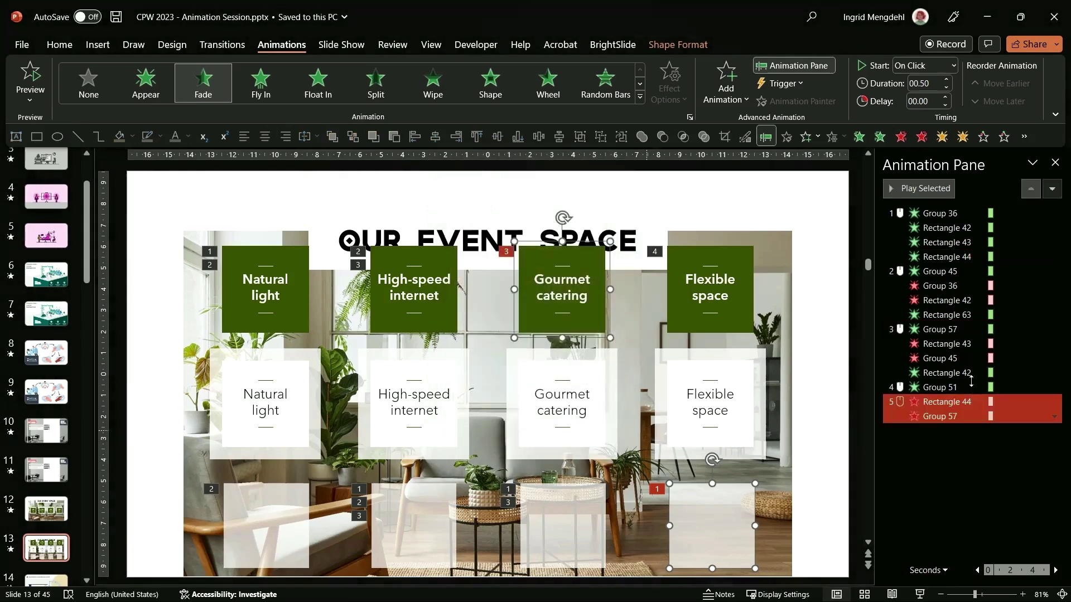
{"action": "left_click", "coordinate": [1054, 402]}
{"action": "left_click", "coordinate": [988, 435]}
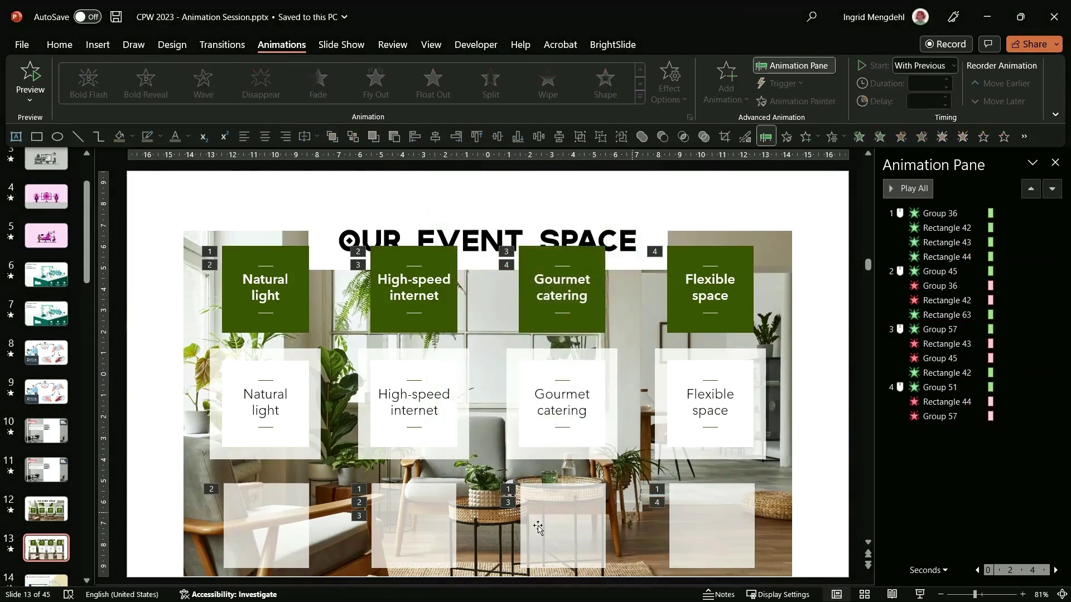
- Fade the Gourmet catering mask (Rectangle 43) back in, starting With Previous
{"action": "left_click", "coordinate": [538, 526]}
{"action": "left_click", "coordinate": [859, 137]}
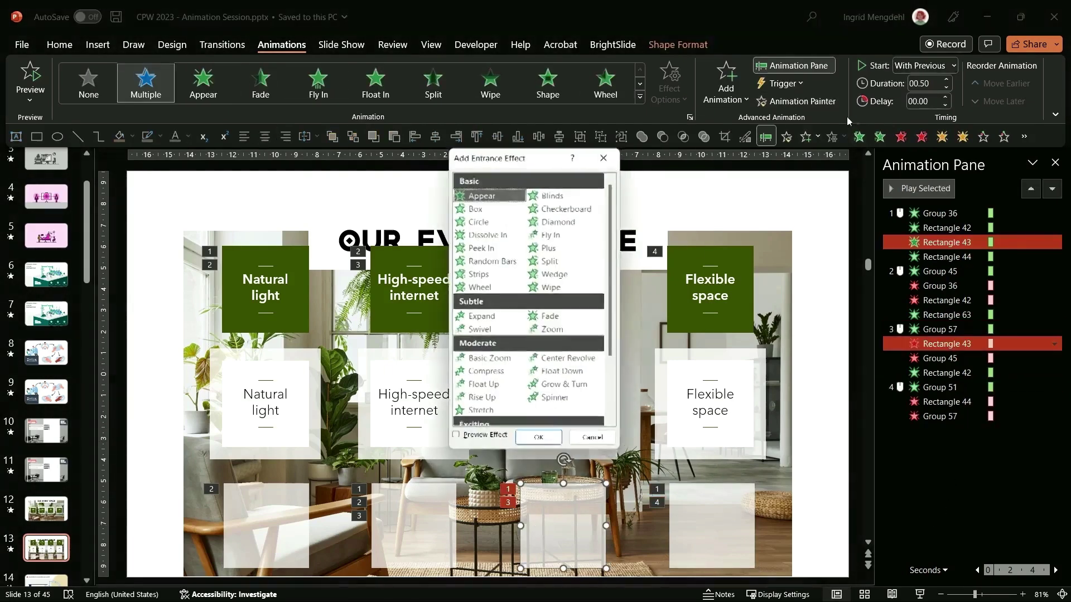
{"action": "left_click", "coordinate": [552, 317]}
{"action": "left_click", "coordinate": [539, 441]}
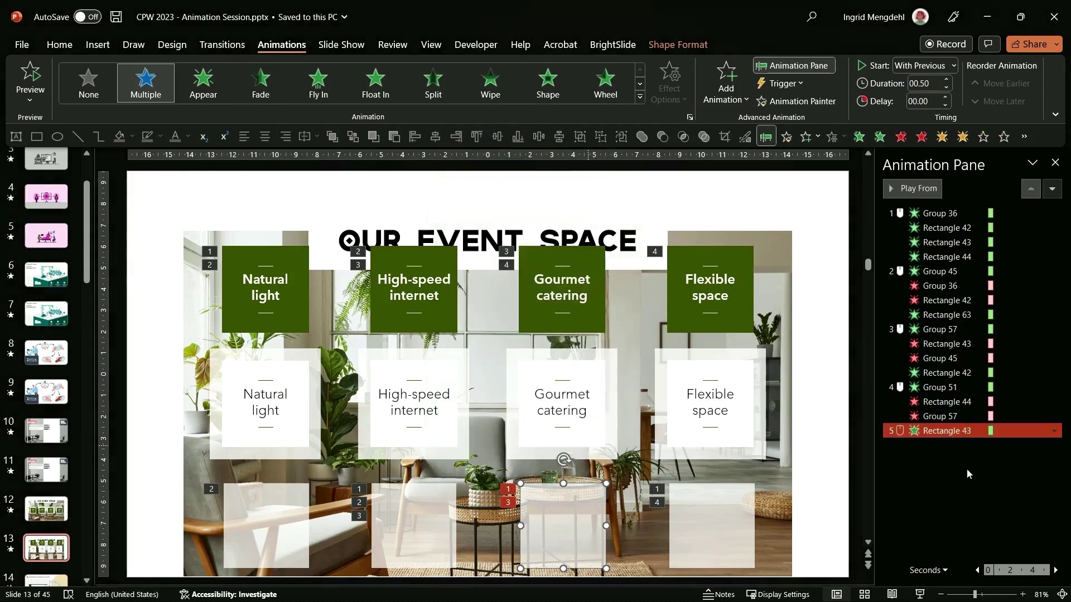
{"action": "left_click", "coordinate": [962, 431]}
{"action": "right_click", "coordinate": [963, 430]}
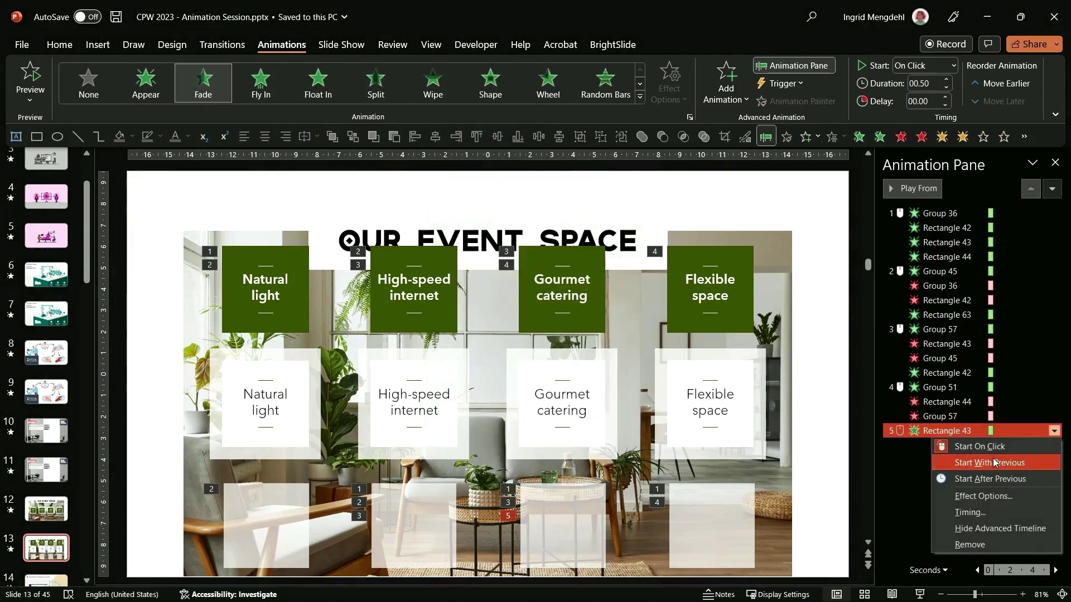
{"action": "left_click", "coordinate": [965, 463]}
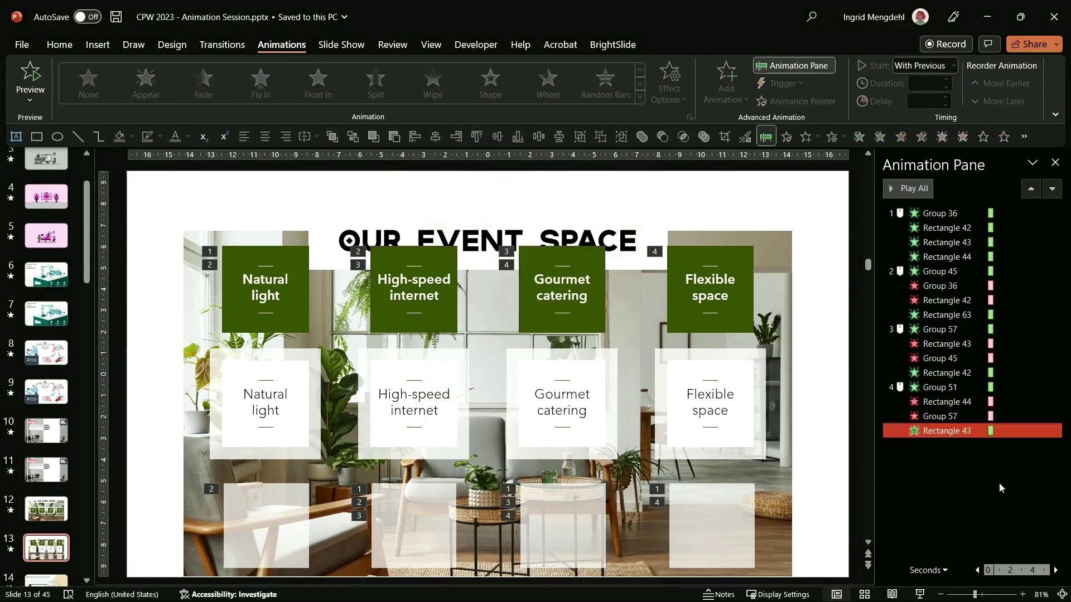
- Align the four green highlights and four lower masks on their vertical middles over the white cards
{"action": "left_click", "coordinate": [279, 412]}
{"action": "left_click", "coordinate": [268, 283], "text": "shift"}
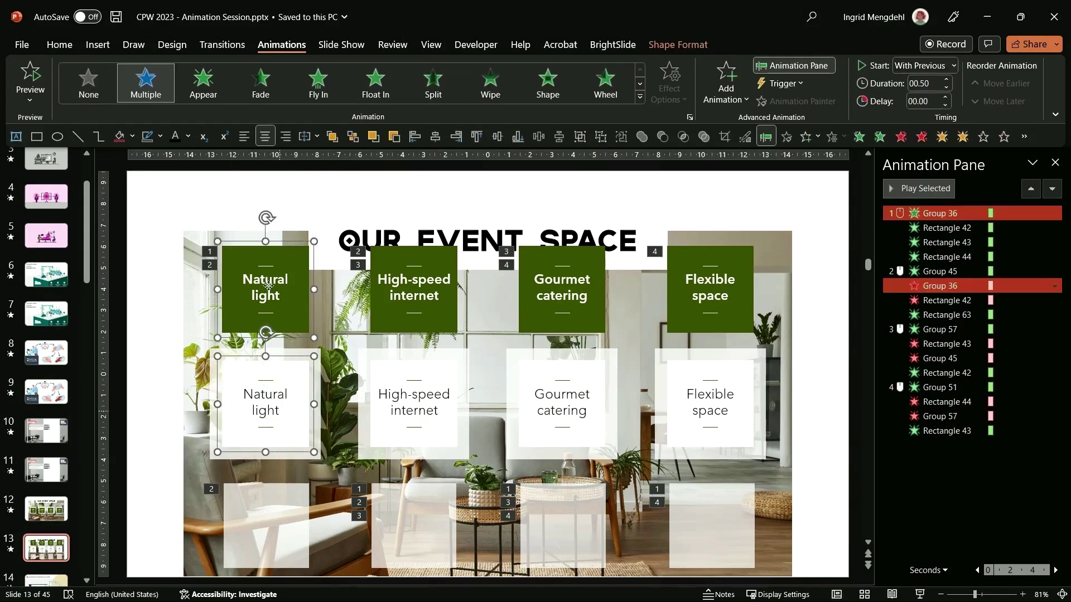
{"action": "left_click", "coordinate": [414, 285], "text": "shift"}
{"action": "left_click", "coordinate": [563, 288], "text": "shift"}
{"action": "left_click", "coordinate": [744, 287], "text": "shift"}
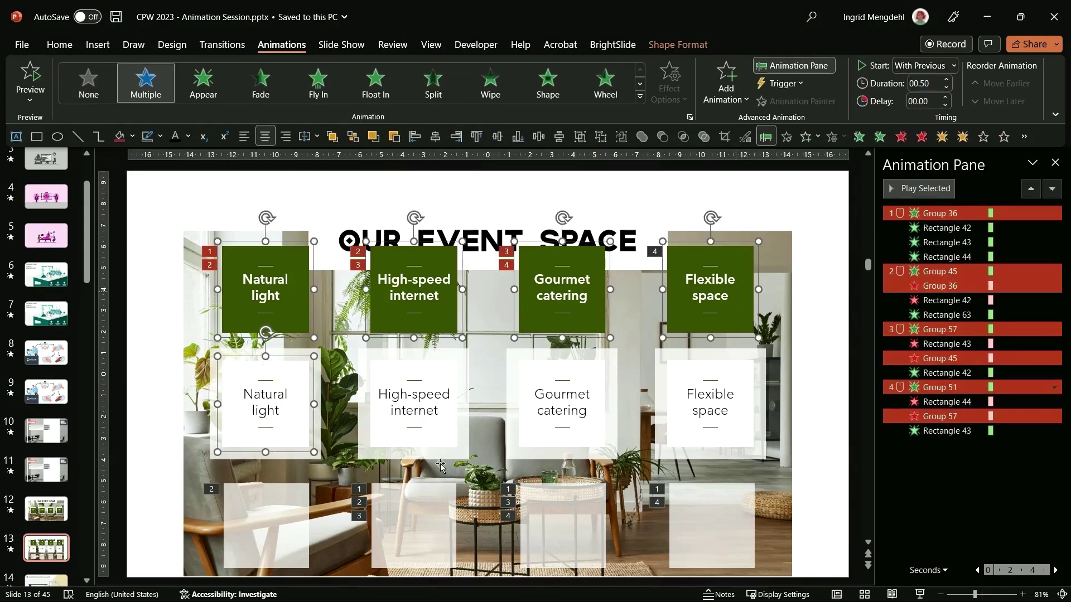
{"action": "left_click", "coordinate": [291, 524], "text": "shift"}
{"action": "left_click", "coordinate": [424, 524], "text": "shift"}
{"action": "left_click", "coordinate": [563, 525], "text": "shift"}
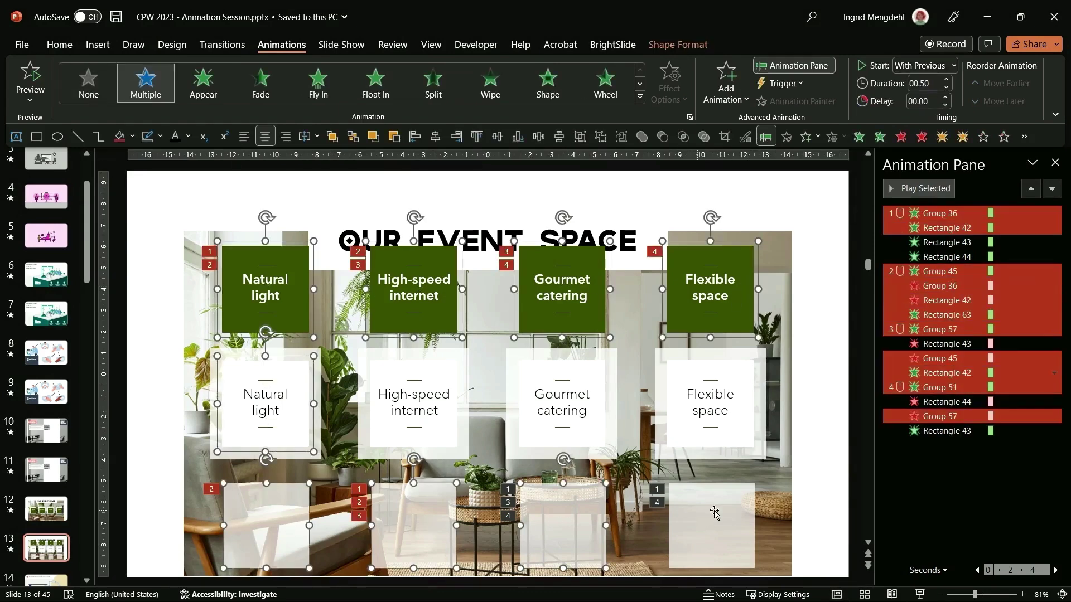
{"action": "left_click", "coordinate": [711, 516], "text": "shift"}
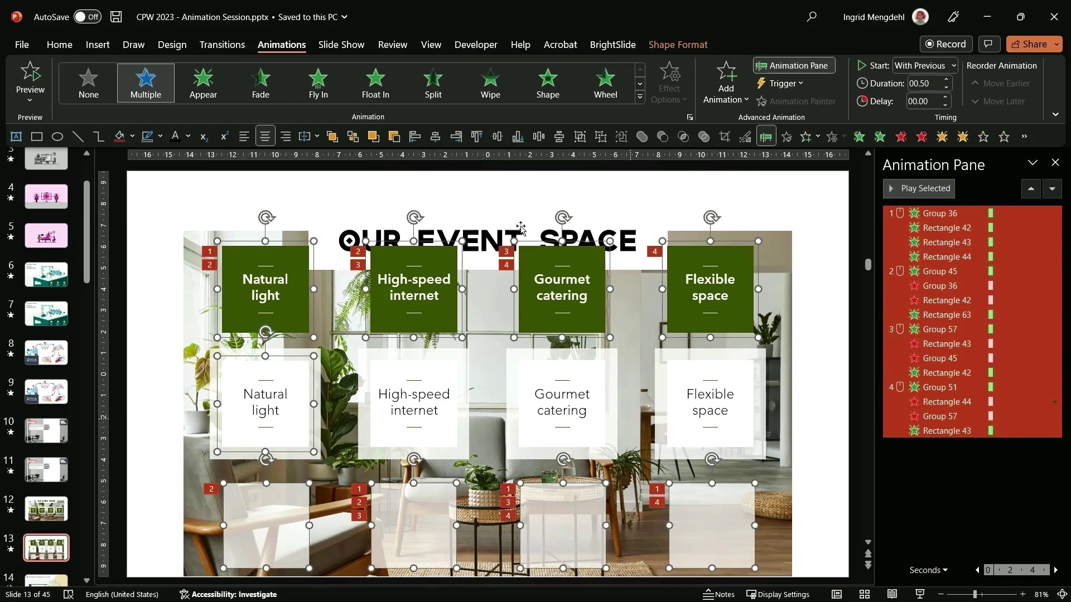
{"action": "left_click", "coordinate": [498, 137]}
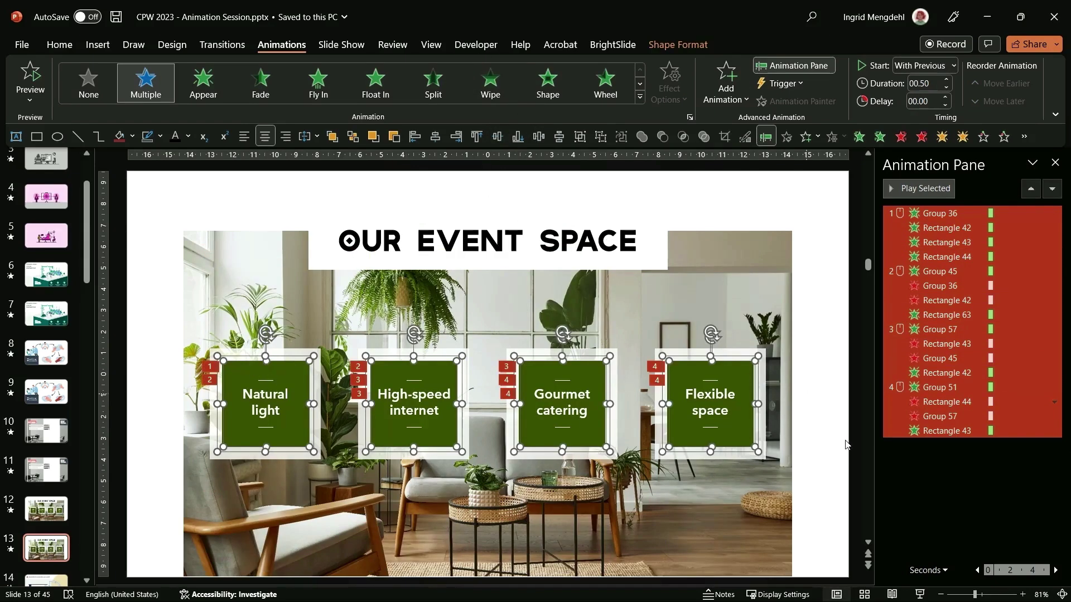
{"action": "left_click", "coordinate": [825, 458]}
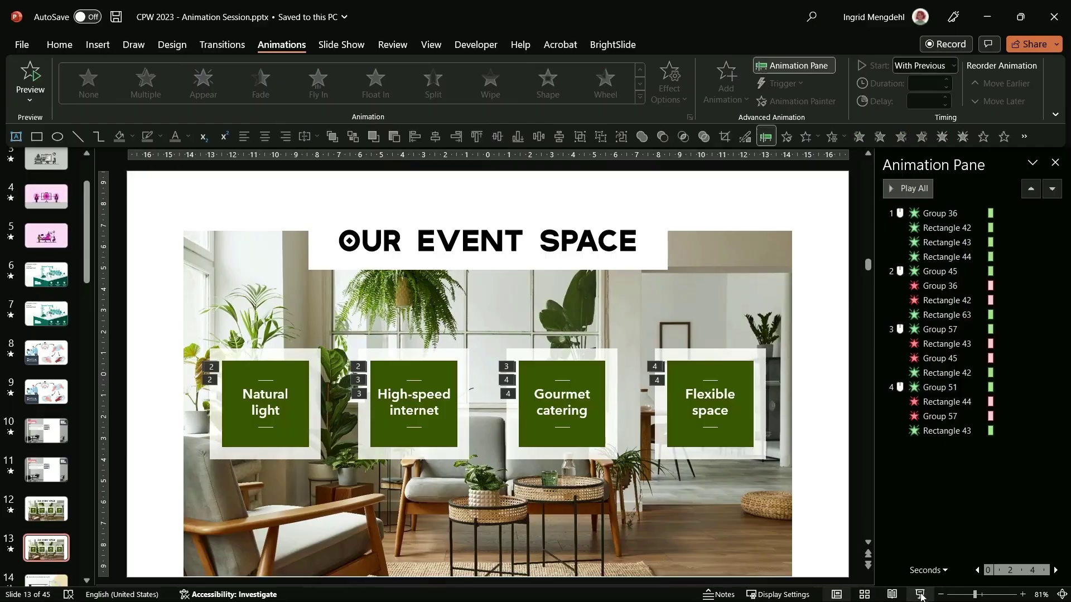
- Run slide 13 as a show (Shift+F5) and advance through all four highlights to Flexible space
{"action": "key", "text": "shift+F5"}
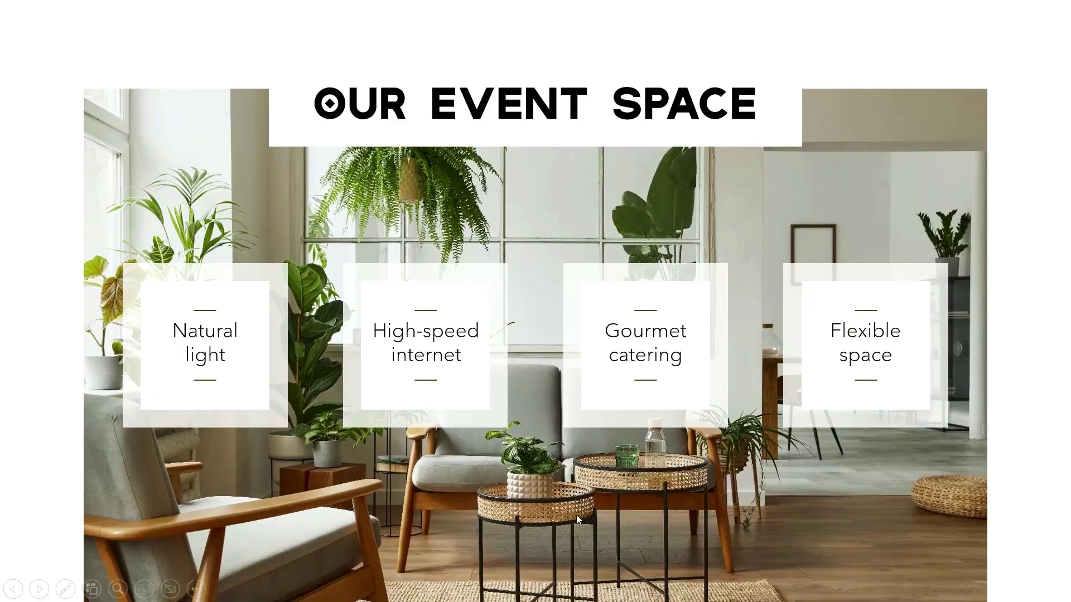
{"action": "left_click", "coordinate": [584, 477]}
{"action": "left_click", "coordinate": [584, 477]}
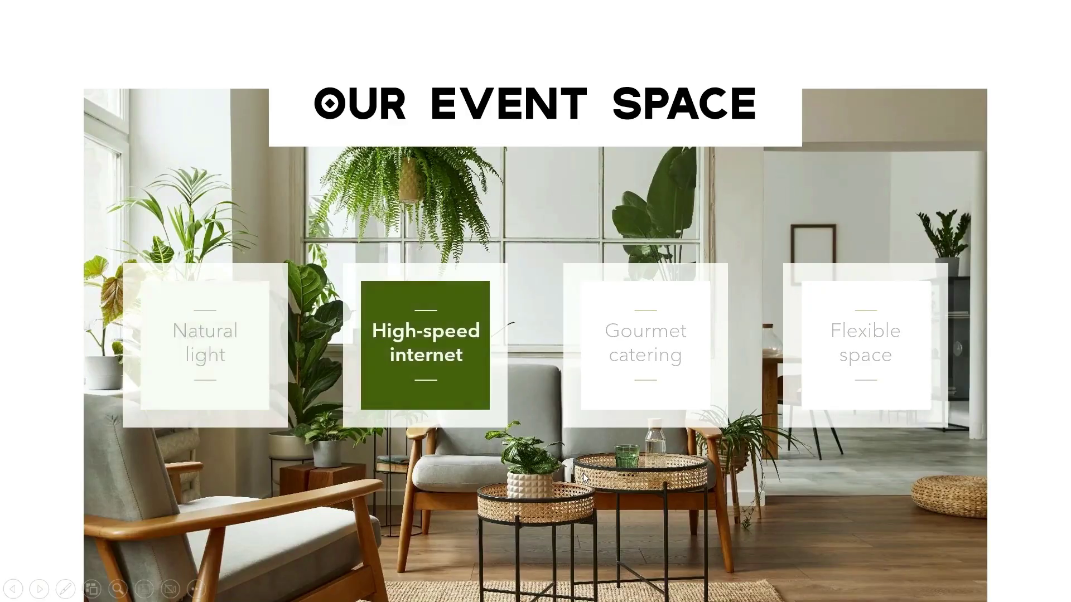
{"action": "left_click", "coordinate": [599, 461]}
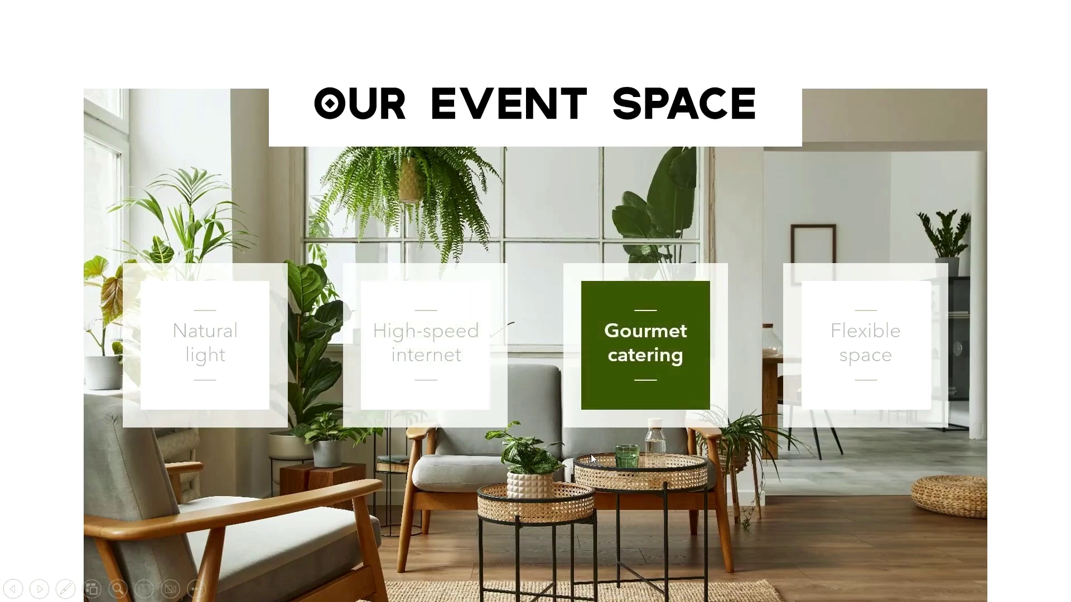
{"action": "left_click", "coordinate": [822, 464]}
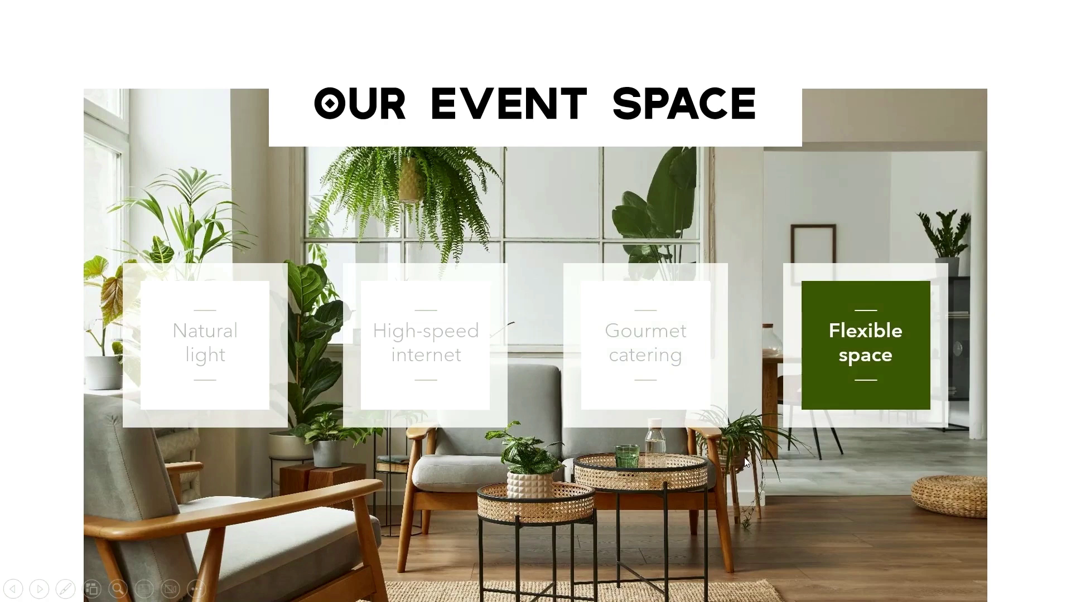